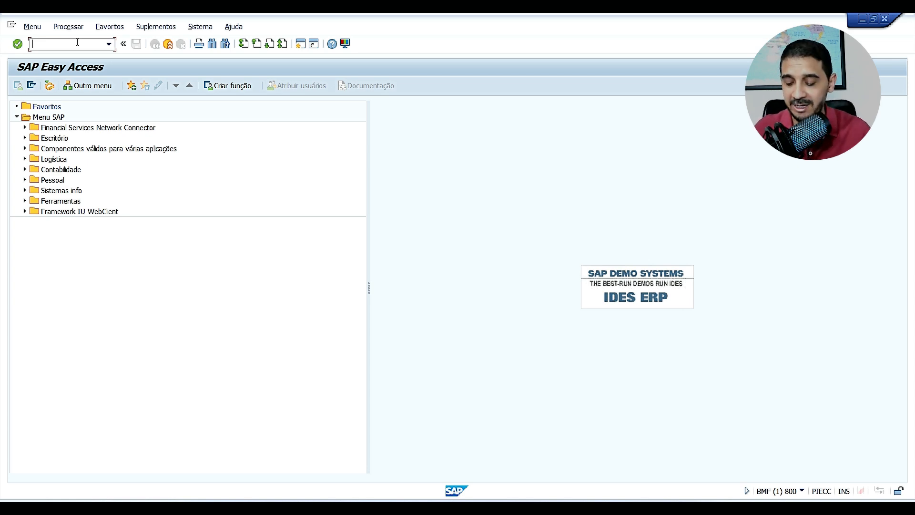
Start transaction IW31 for creating a maintenance order.
{"action": "key", "text": "Caps_Lock"}
{"action": "type", "text": "IW"}
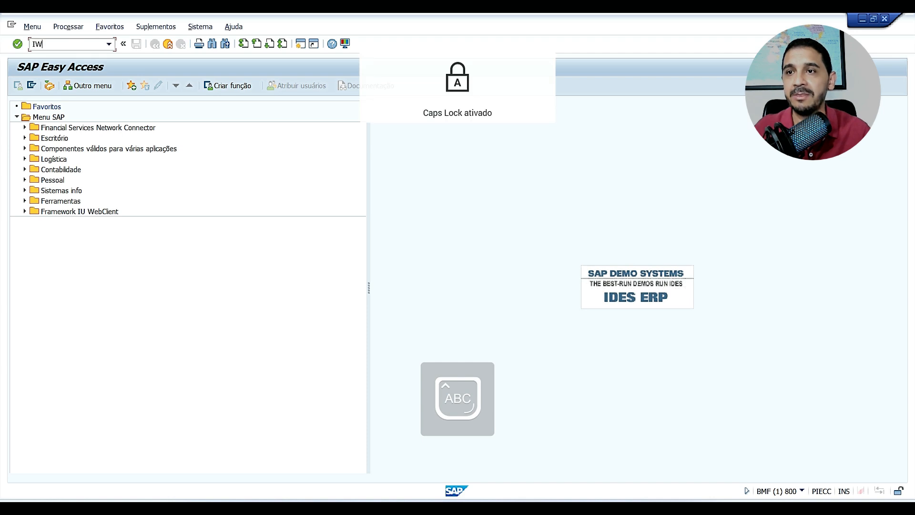
{"action": "type", "text": "31"}
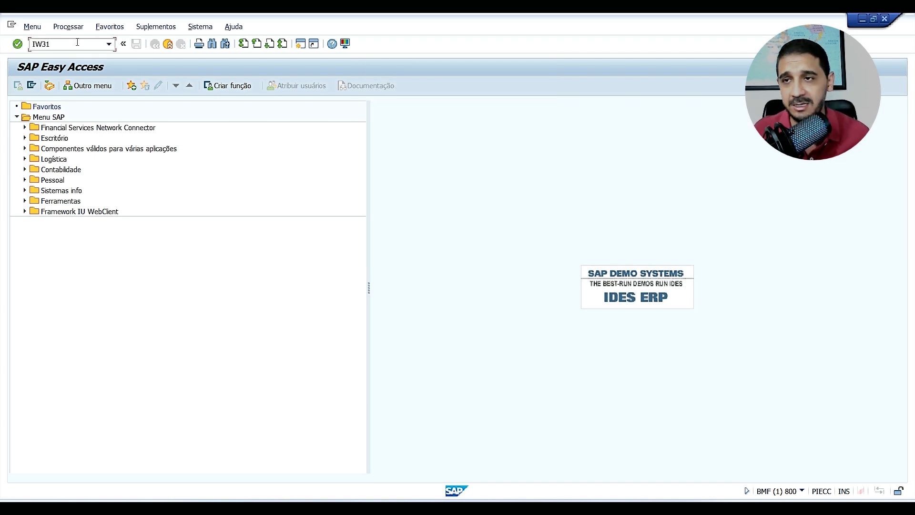
{"action": "key", "text": "Return"}
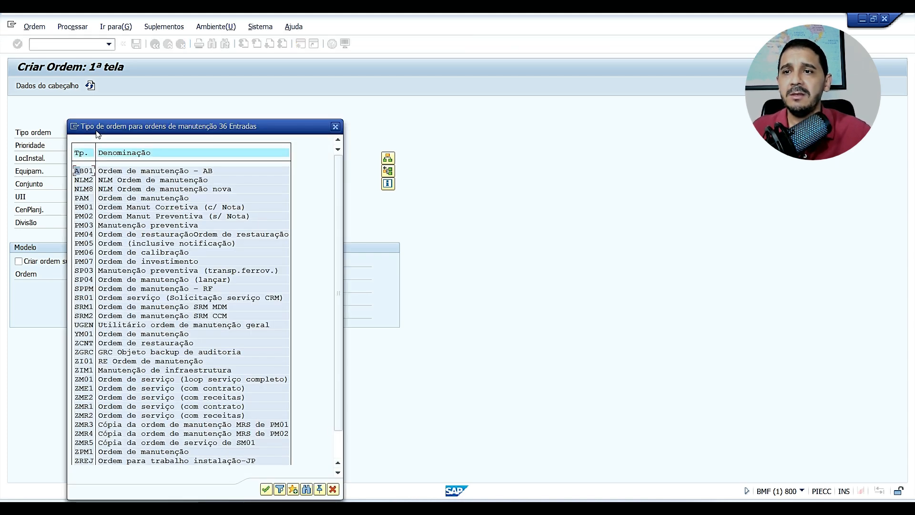
Choose PM01, Ordem Manut Corretiva (c/ Nota), as the order type from the list of maintenance order types.
{"action": "left_click_drag", "start_coordinate": [99, 133], "coordinate": [241, 113]}
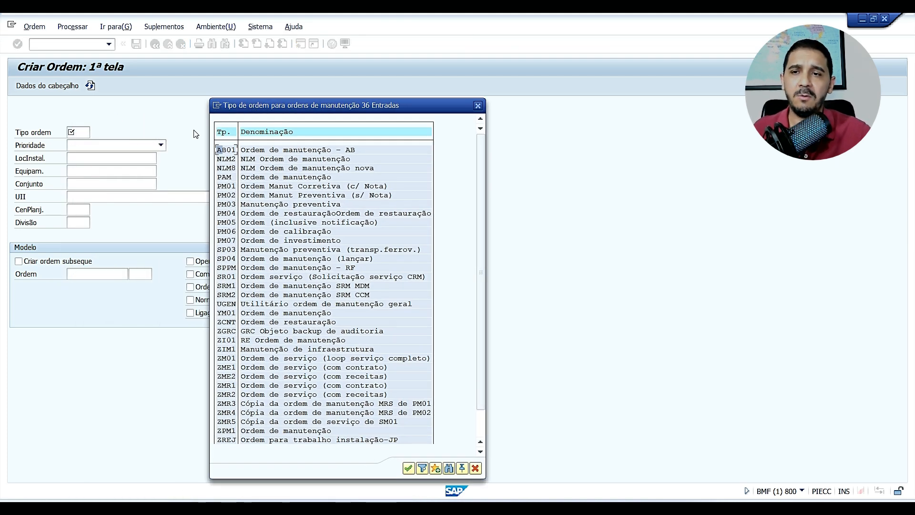
{"action": "left_click_drag", "start_coordinate": [305, 106], "coordinate": [301, 53]}
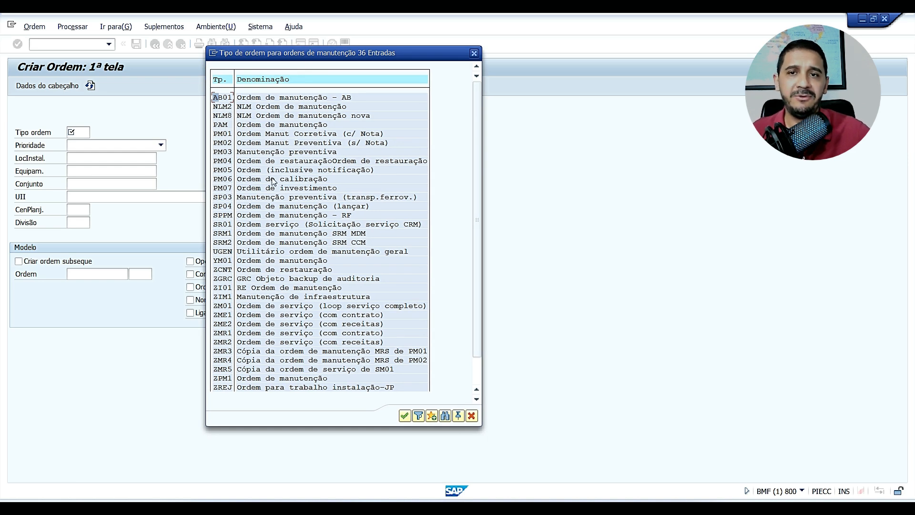
{"action": "left_click", "coordinate": [272, 136]}
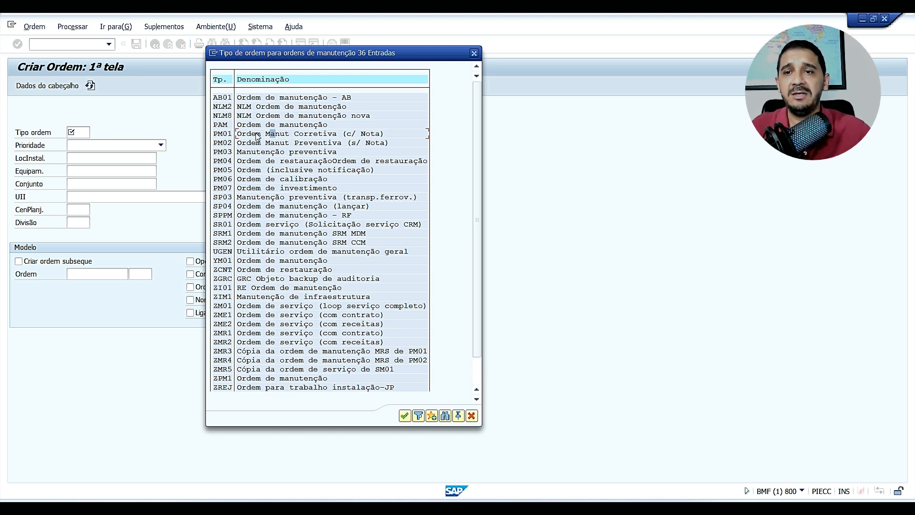
{"action": "double_click", "coordinate": [222, 137]}
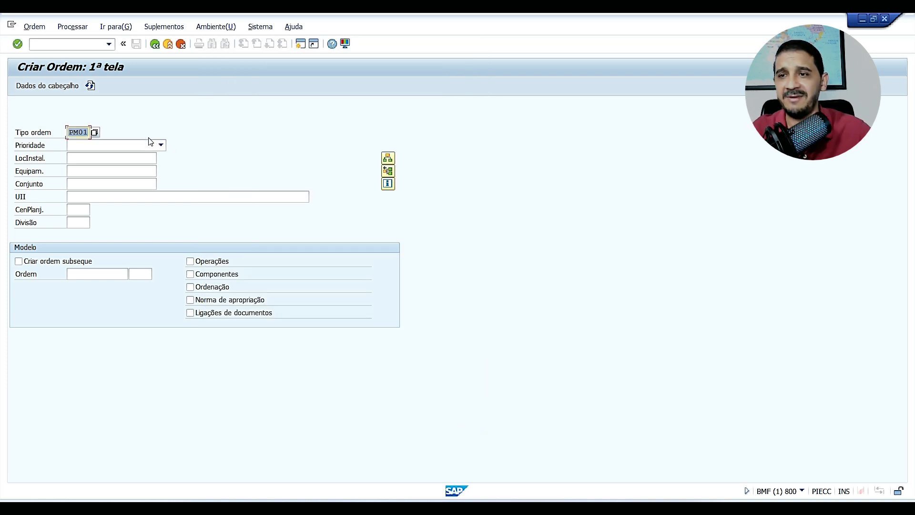
Set the new order's priority to Médio.
{"action": "left_click", "coordinate": [161, 145]}
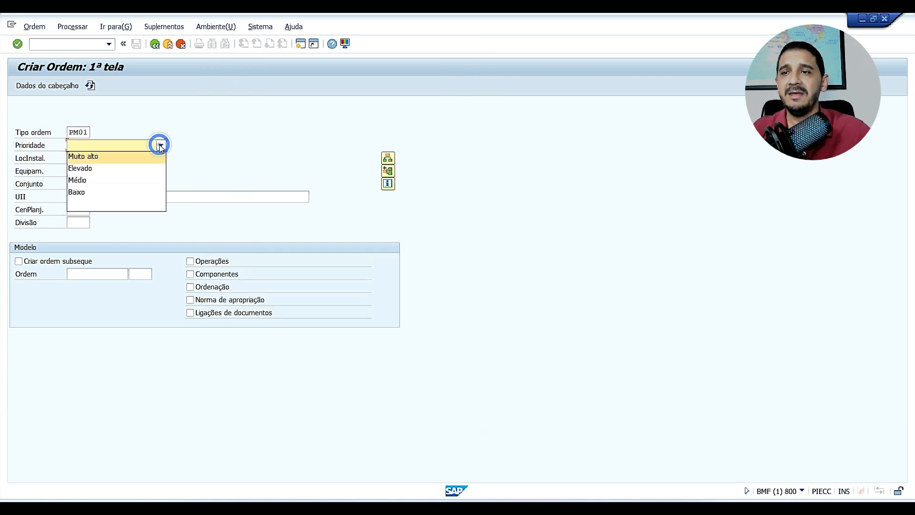
{"action": "left_click", "coordinate": [140, 180]}
{"action": "left_click", "coordinate": [130, 158]}
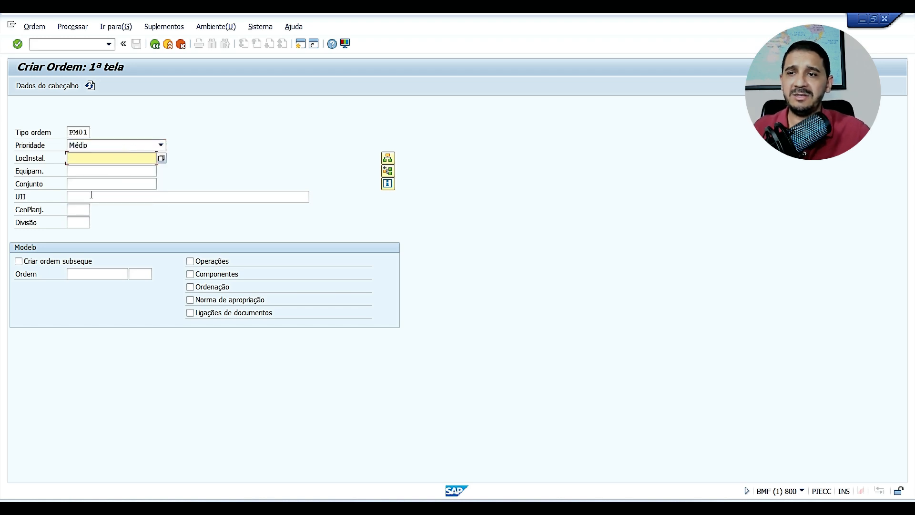
Enter planning plant BR00 and Divisão 2000, and continue to the central header of the order.
{"action": "left_click", "coordinate": [83, 212]}
{"action": "key", "text": "BackSpace"}
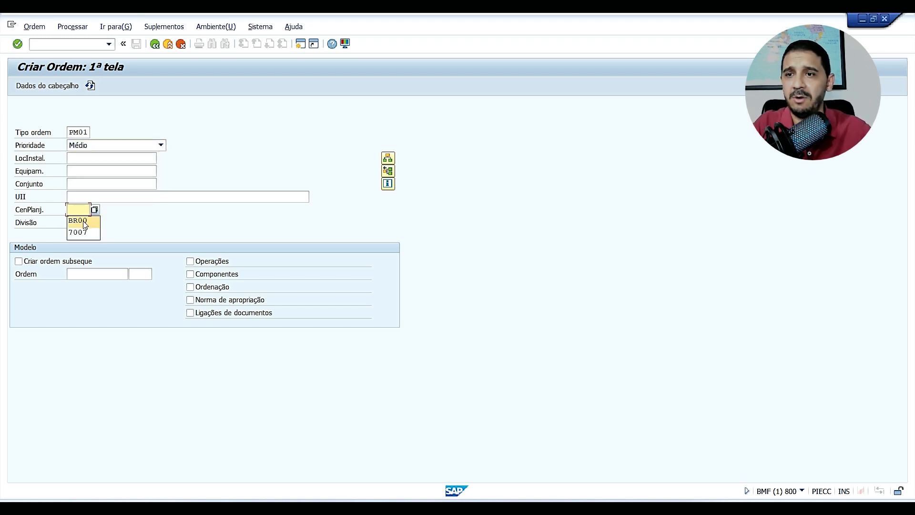
{"action": "left_click", "coordinate": [84, 221]}
{"action": "left_click", "coordinate": [84, 223]}
{"action": "left_click", "coordinate": [79, 230]}
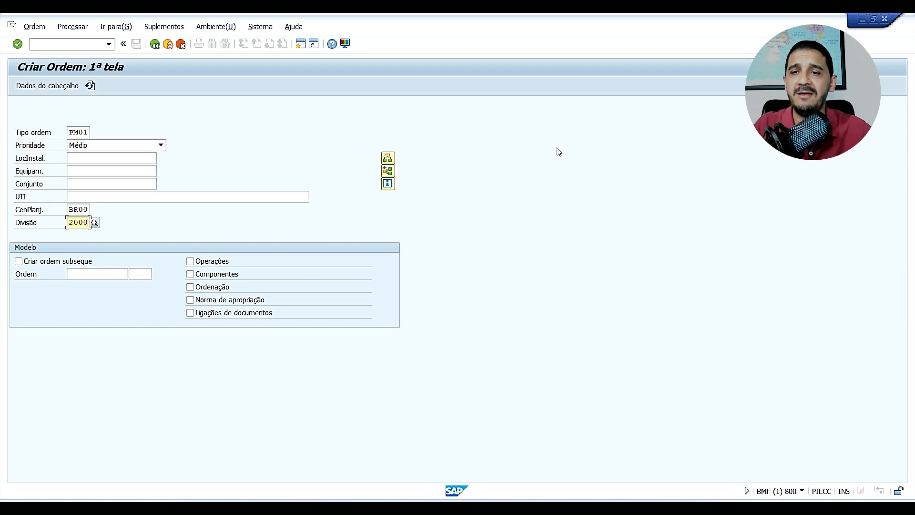
{"action": "key", "text": "Return"}
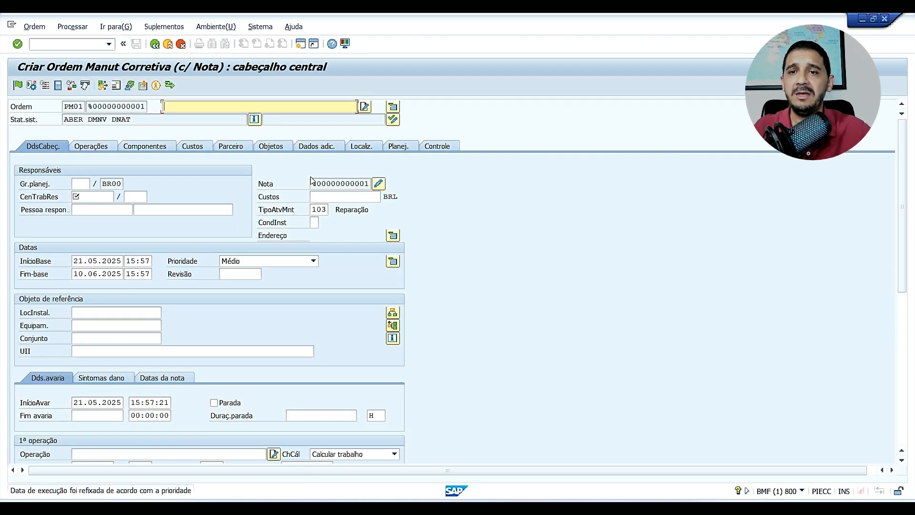
Leave the order creation without saving and return to the SAP Easy Access screen.
{"action": "left_click", "coordinate": [77, 107]}
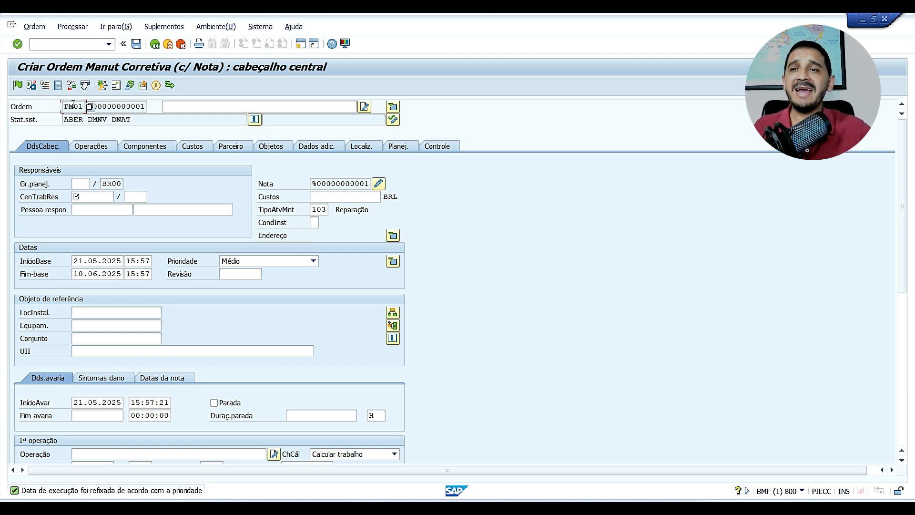
{"action": "left_click", "coordinate": [152, 47]}
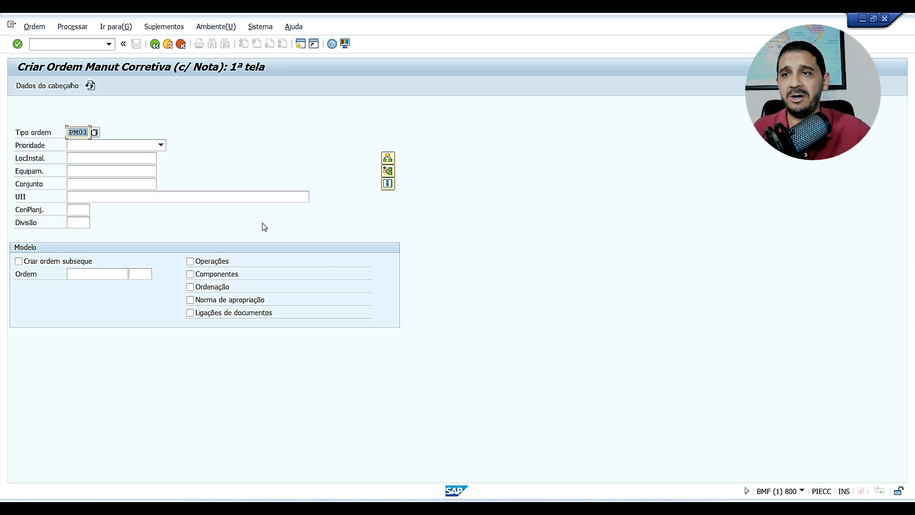
{"action": "left_click", "coordinate": [157, 46]}
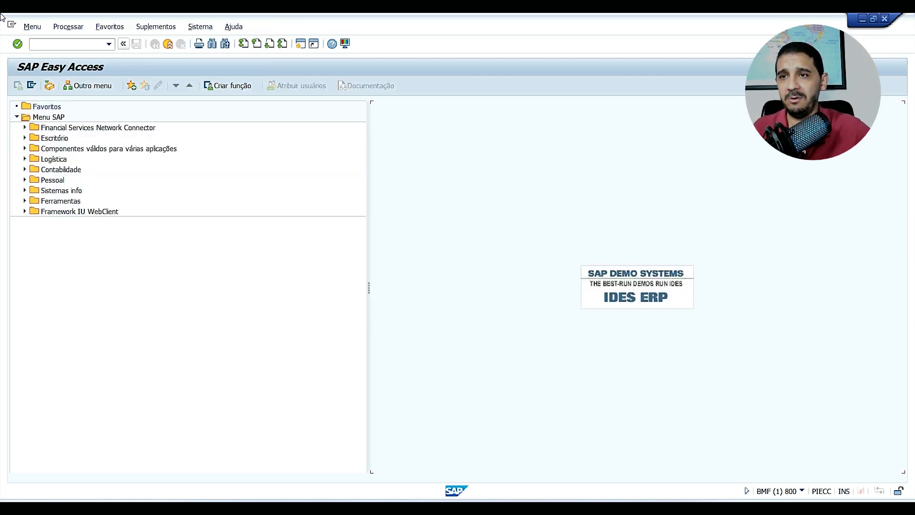
Start transaction spro and open the SAP reference IMG.
{"action": "left_click", "coordinate": [78, 47]}
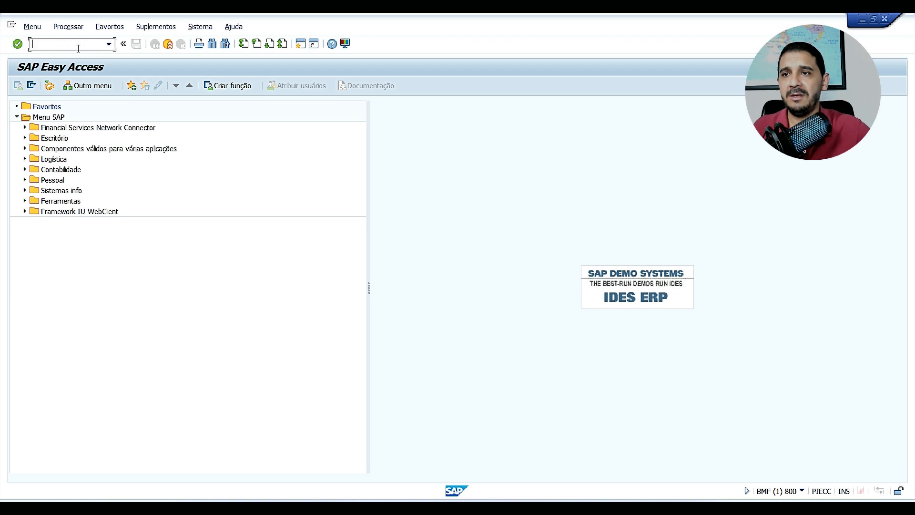
{"action": "key", "text": "Caps_Lock"}
{"action": "type", "text": "spro"}
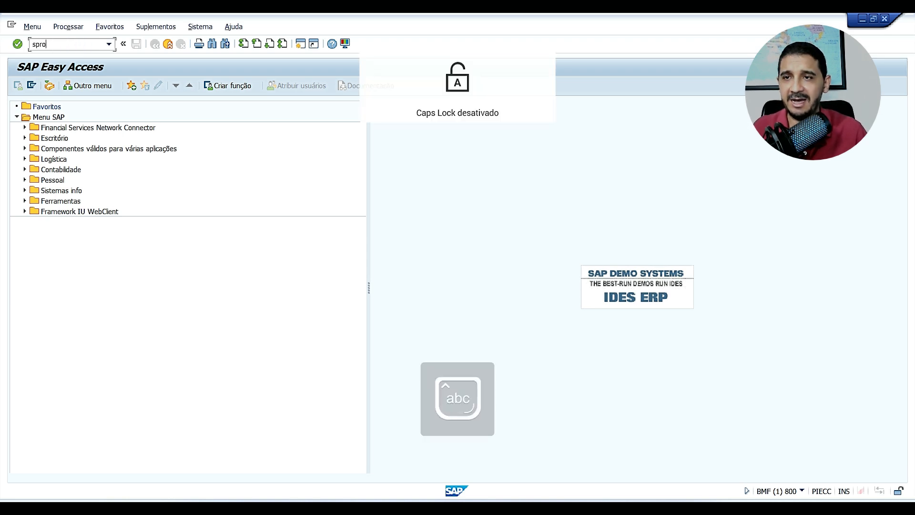
{"action": "key", "text": "Return"}
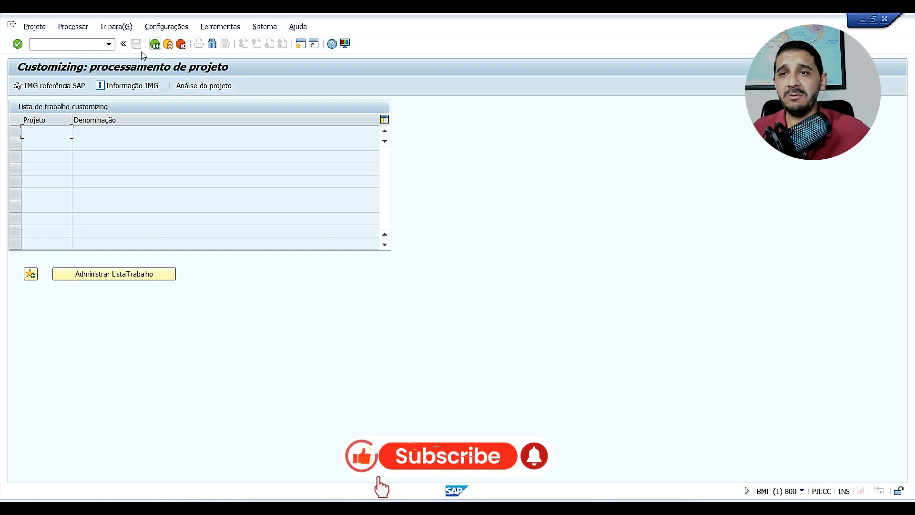
{"action": "left_click", "coordinate": [57, 87]}
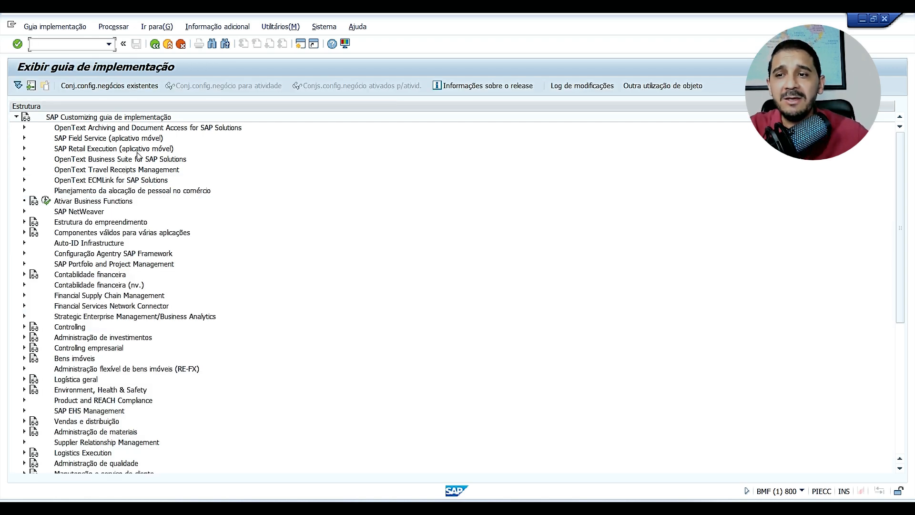
Expand Manutenção e serviço de cliente and its Administração de manutenção e serviços node in the implementation guide.
{"action": "scroll", "coordinate": [135, 178], "scroll_direction": "down", "scroll_amount": 1}
{"action": "scroll", "coordinate": [136, 178], "scroll_direction": "down", "scroll_amount": 10}
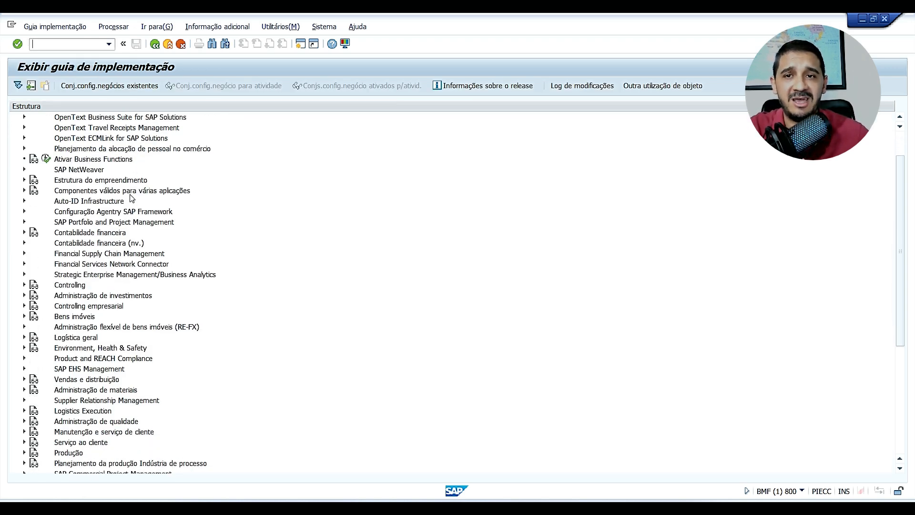
{"action": "scroll", "coordinate": [126, 211], "scroll_direction": "down", "scroll_amount": 8}
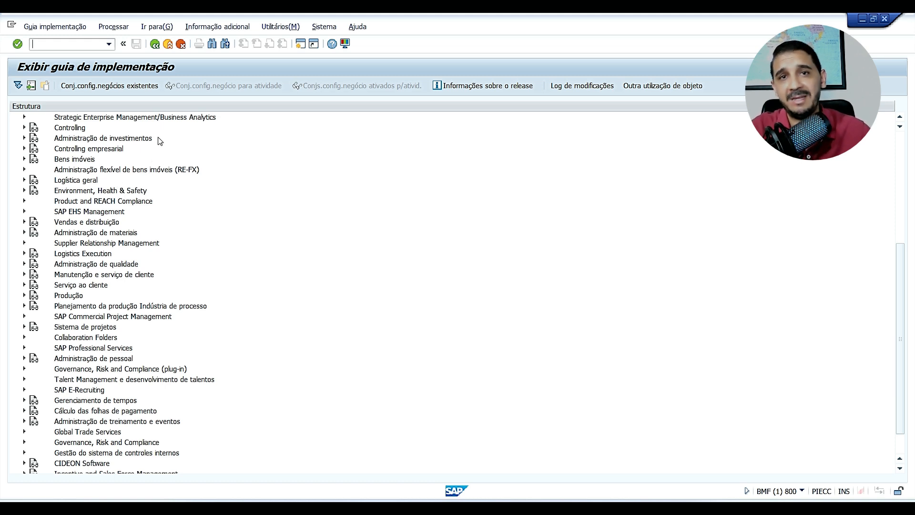
{"action": "scroll", "coordinate": [71, 314], "scroll_direction": "down", "scroll_amount": 2}
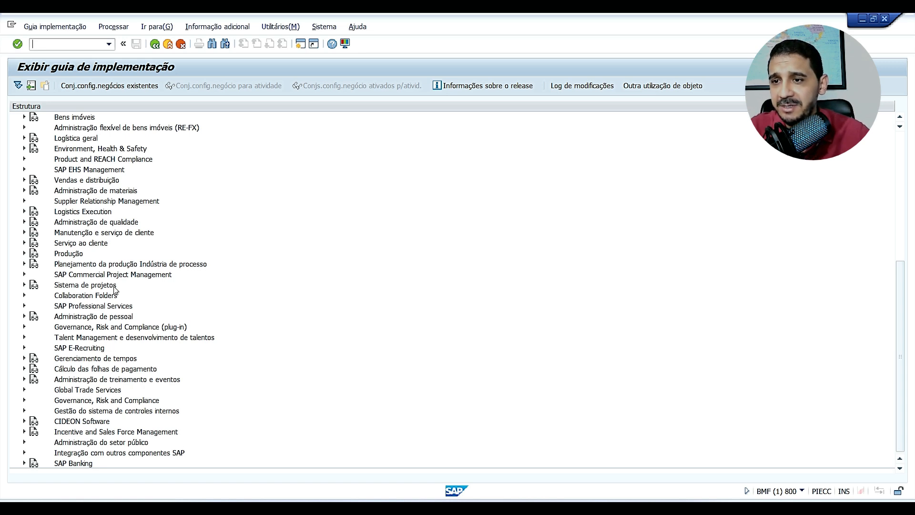
{"action": "left_click", "coordinate": [105, 233]}
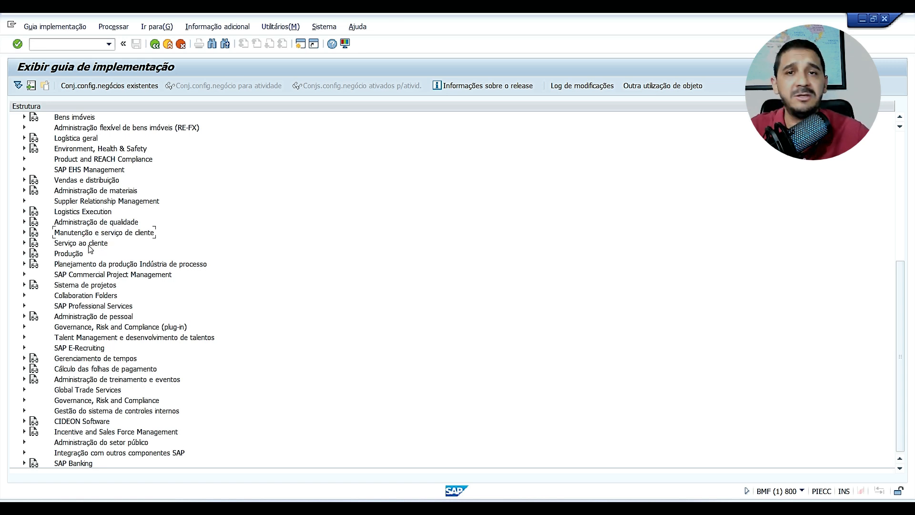
{"action": "left_click", "coordinate": [24, 233]}
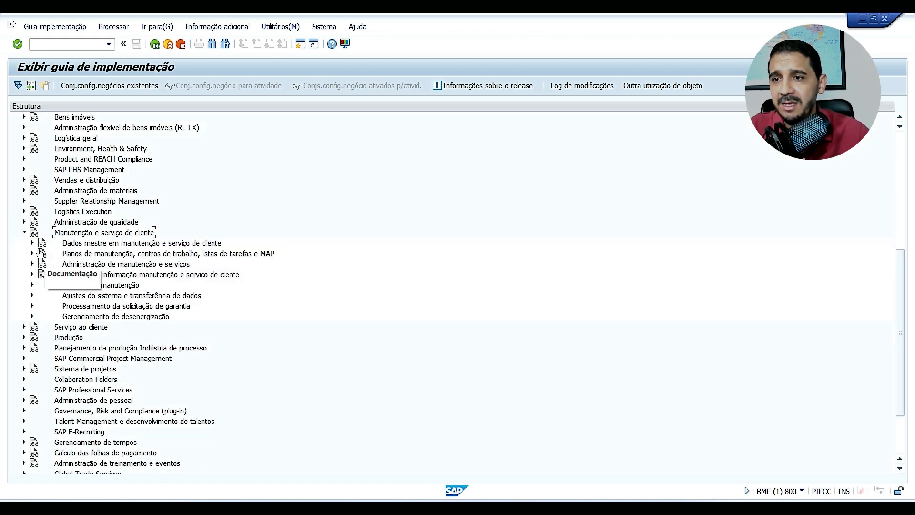
{"action": "left_click", "coordinate": [71, 265]}
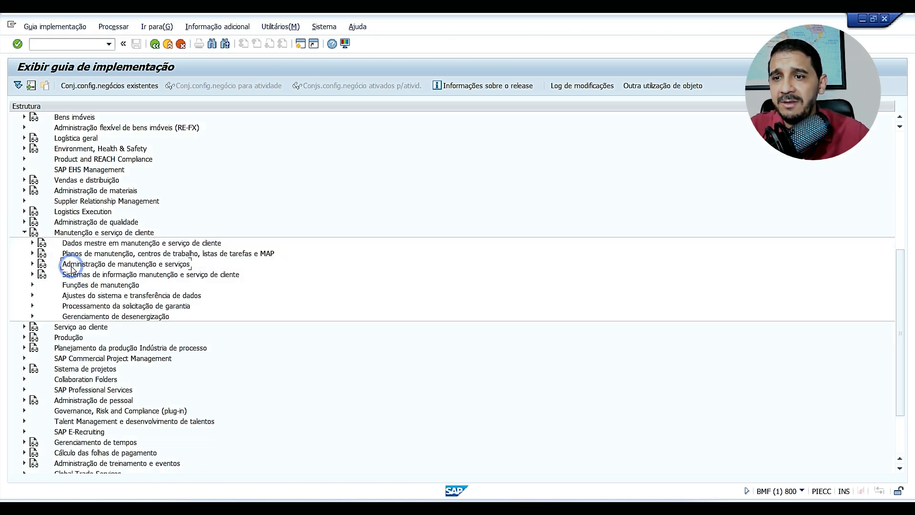
{"action": "left_click", "coordinate": [32, 264]}
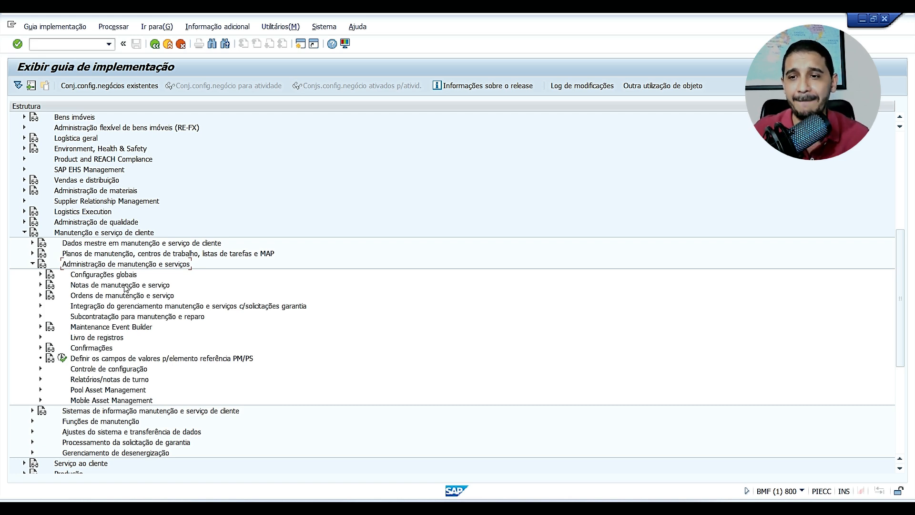
Expand Configurações globais, Notas de manutenção e serviço and Ordens de manutenção e serviço, including its Funções e configurações dos tipos de ordem node.
{"action": "left_click", "coordinate": [99, 277]}
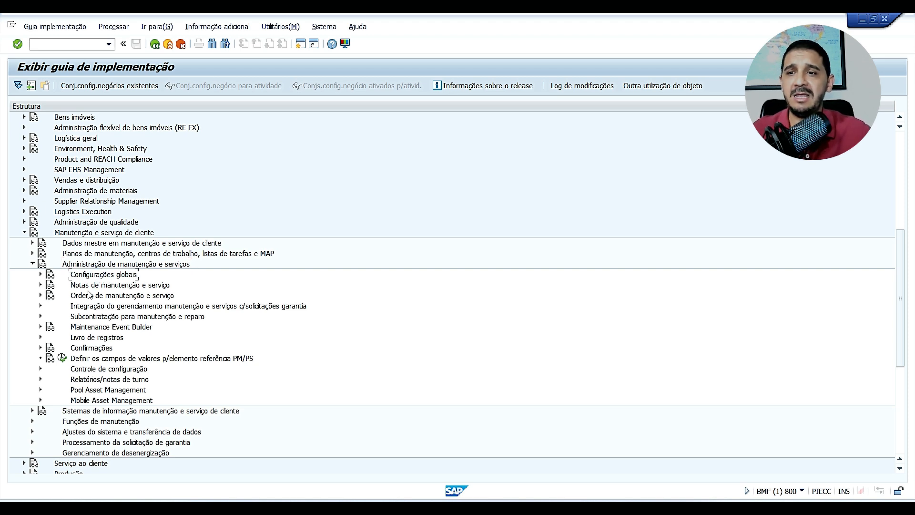
{"action": "left_click", "coordinate": [91, 290]}
{"action": "left_click", "coordinate": [78, 294]}
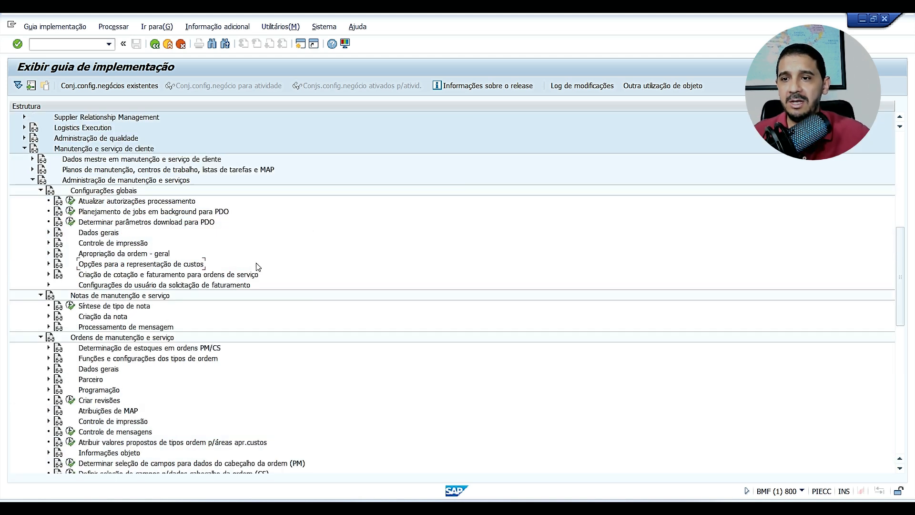
{"action": "scroll", "coordinate": [179, 293], "scroll_direction": "down", "scroll_amount": 1}
{"action": "scroll", "coordinate": [121, 311], "scroll_direction": "down", "scroll_amount": 1}
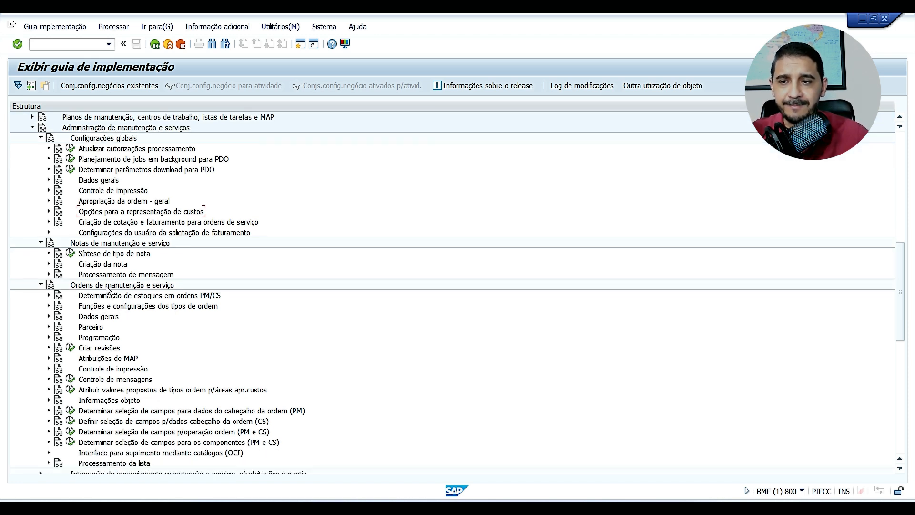
{"action": "left_click", "coordinate": [100, 304]}
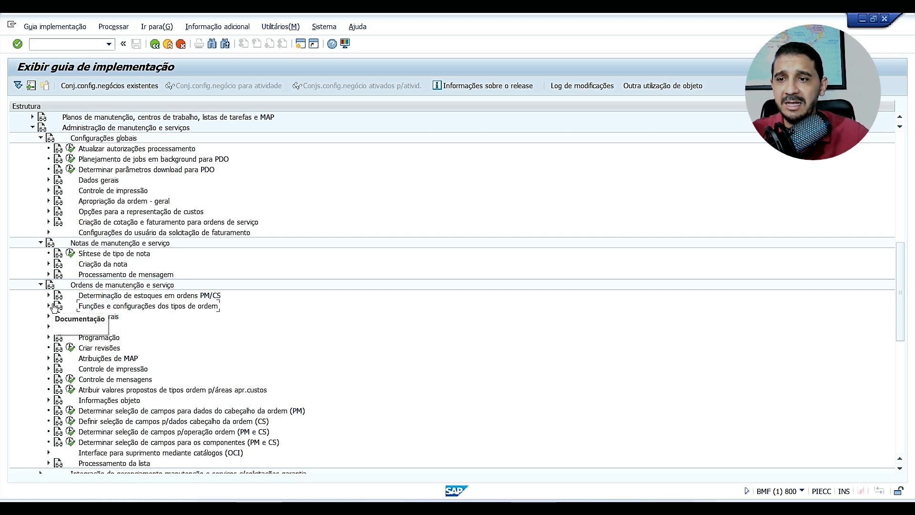
{"action": "left_click", "coordinate": [48, 305]}
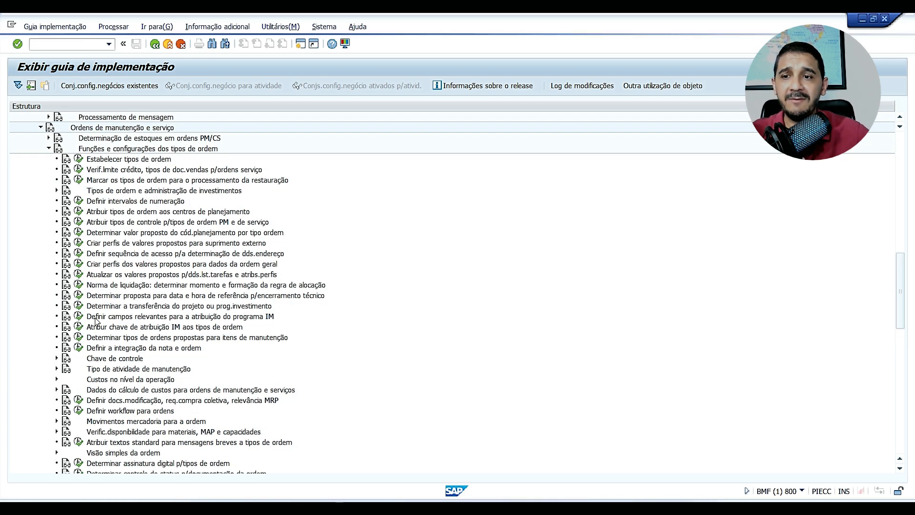
Make the status bar show the transaction code, and open the IMG activity Estabelecer tipos de ordem.
{"action": "left_click", "coordinate": [95, 161]}
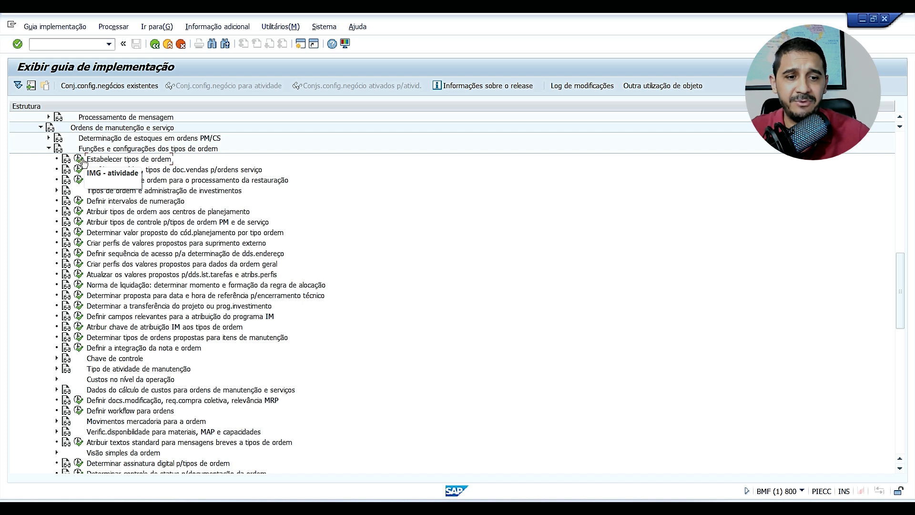
{"action": "left_click", "coordinate": [802, 492]}
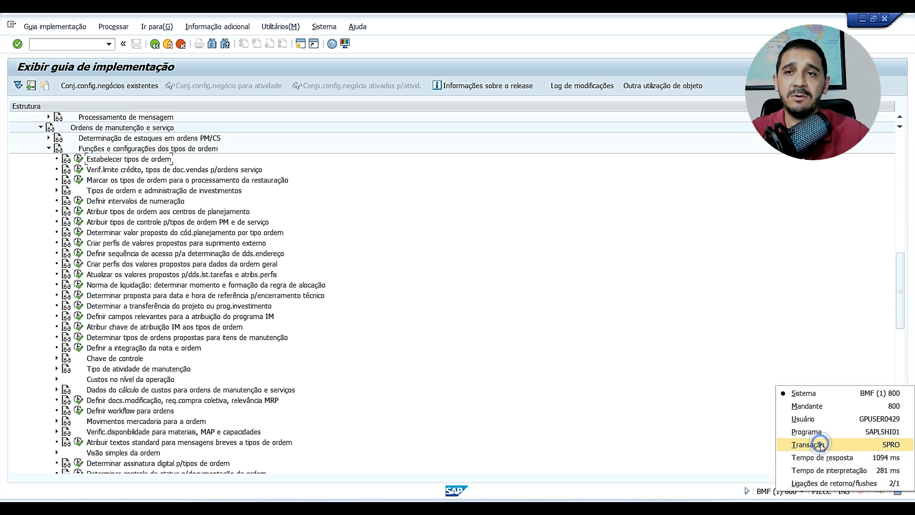
{"action": "left_click", "coordinate": [821, 445]}
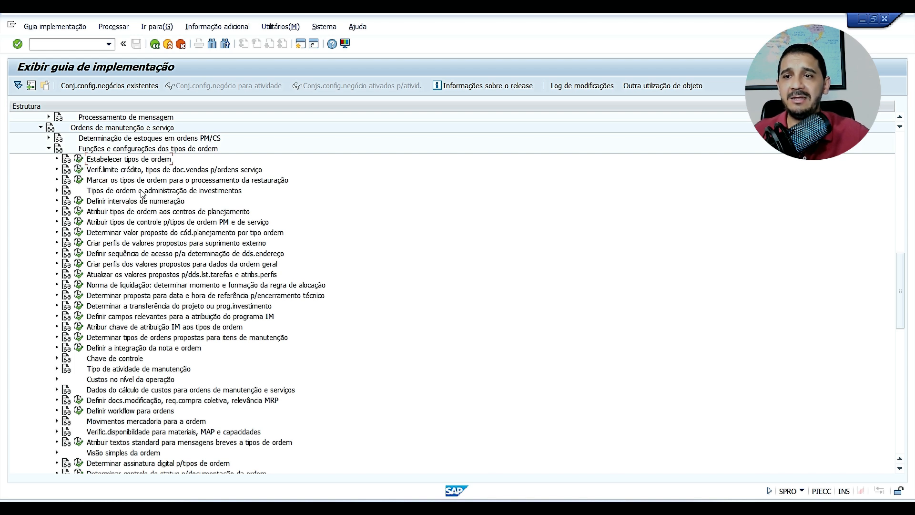
{"action": "left_click", "coordinate": [79, 160]}
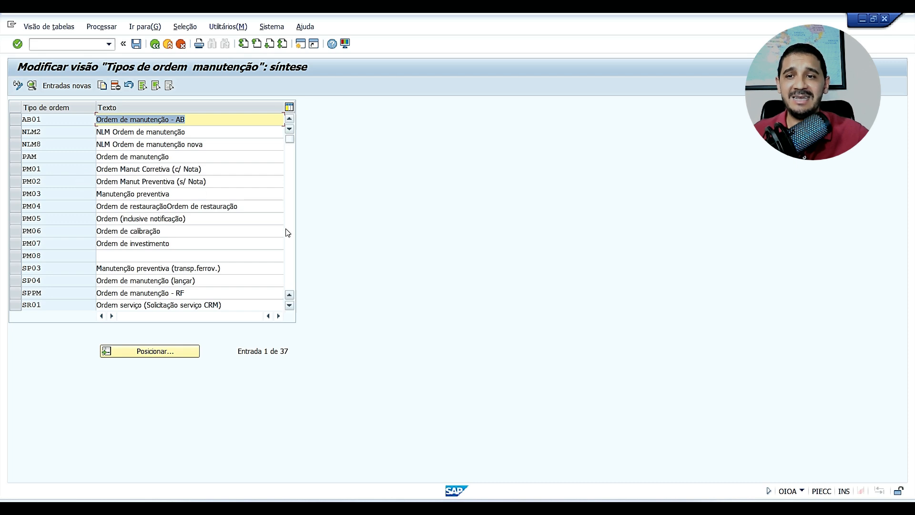
Look through the whole list of maintenance order types and return to its beginning.
{"action": "left_click", "coordinate": [290, 243]}
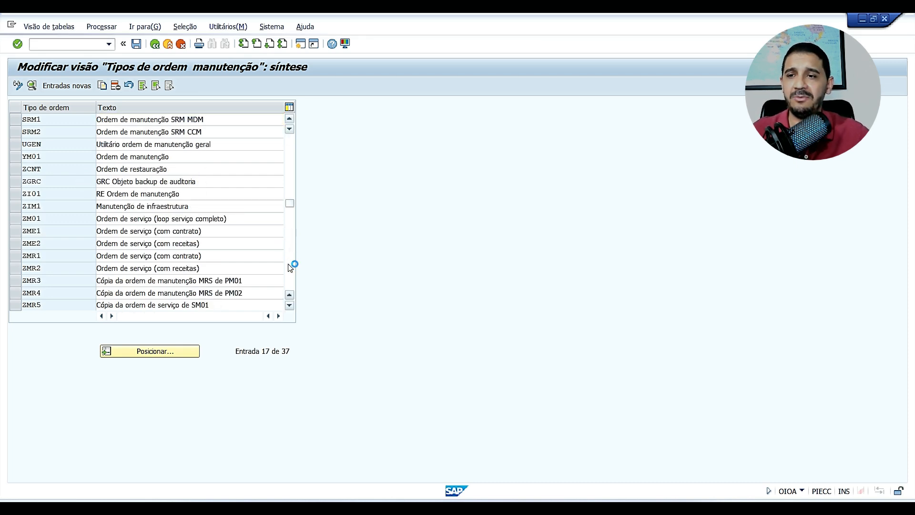
{"action": "left_click", "coordinate": [291, 264]}
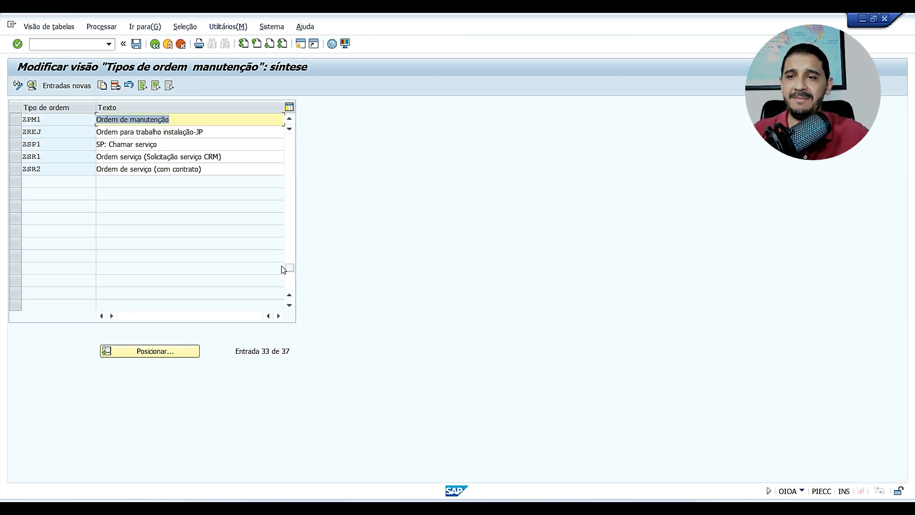
{"action": "left_click", "coordinate": [289, 143]}
{"action": "left_click", "coordinate": [290, 146]}
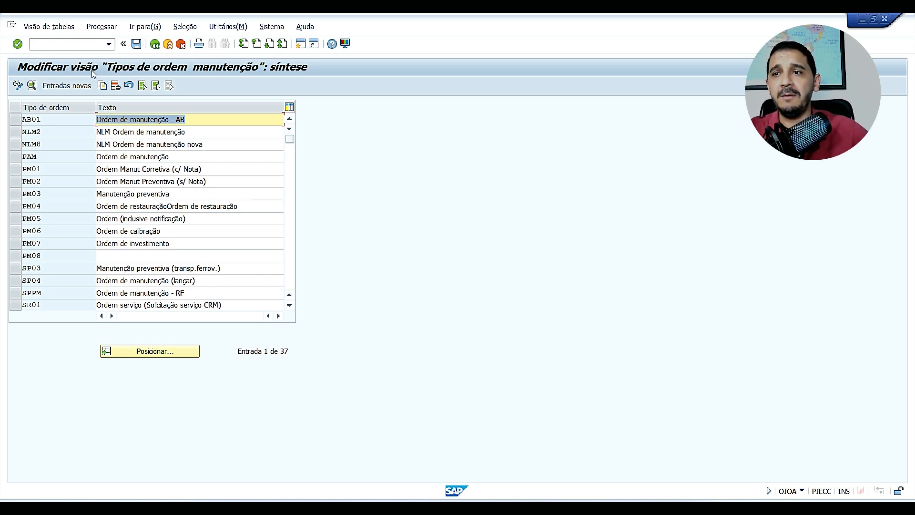
Open the details of order type PM01 to examine its settings, and return to the order type list.
{"action": "left_click", "coordinate": [14, 169]}
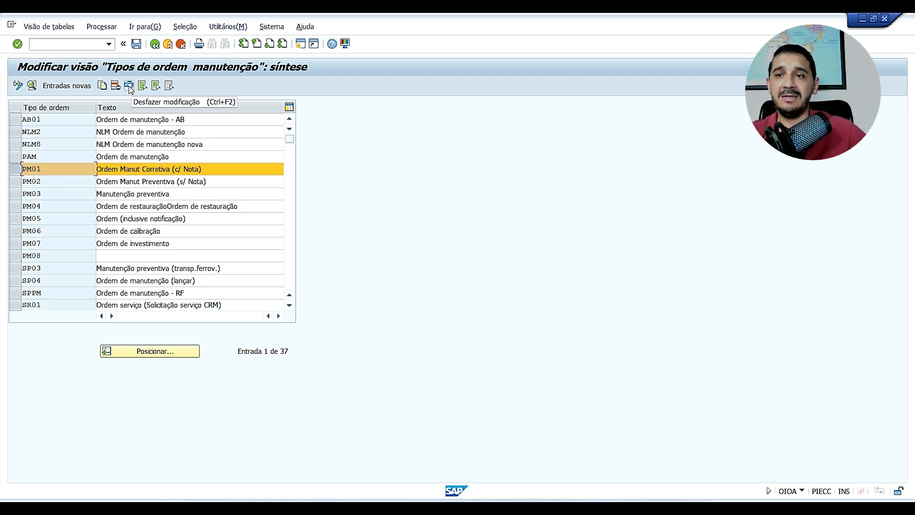
{"action": "left_click", "coordinate": [31, 86]}
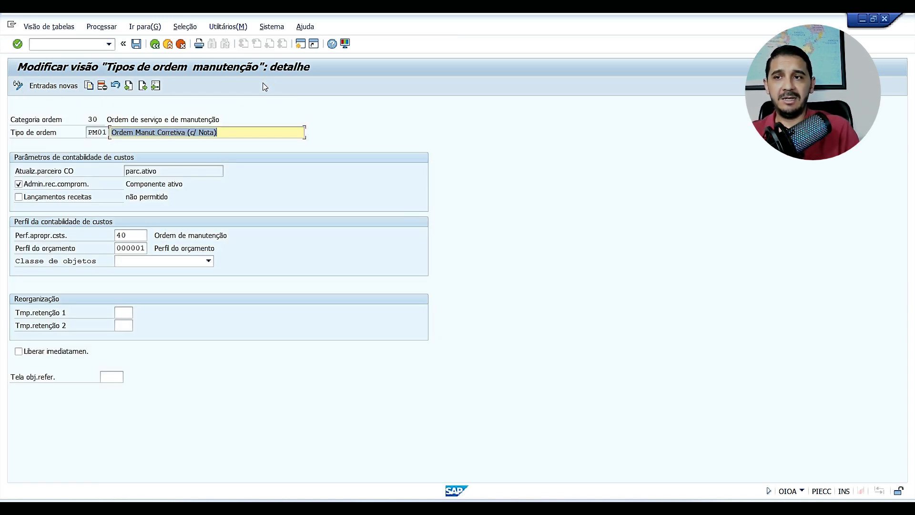
{"action": "left_click", "coordinate": [154, 44]}
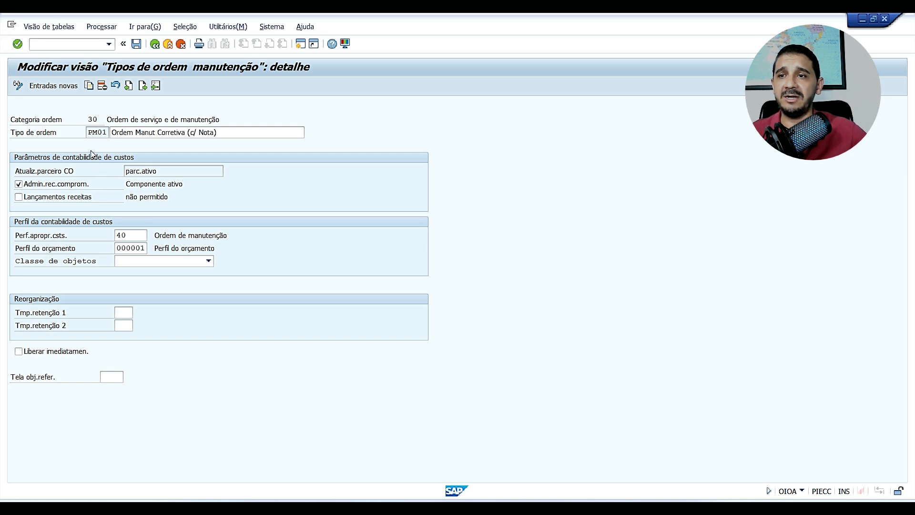
Create a new maintenance order type entry with the code AR01.
{"action": "left_click", "coordinate": [86, 89]}
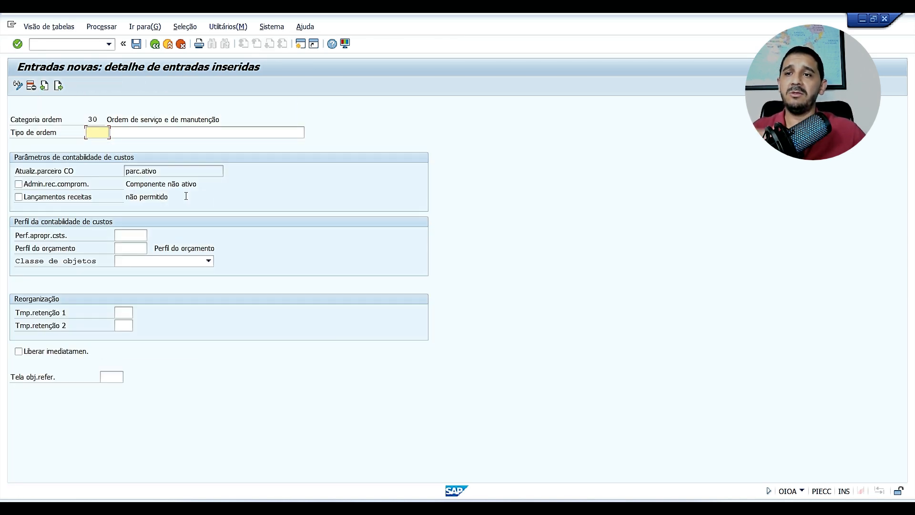
{"action": "left_click", "coordinate": [92, 119]}
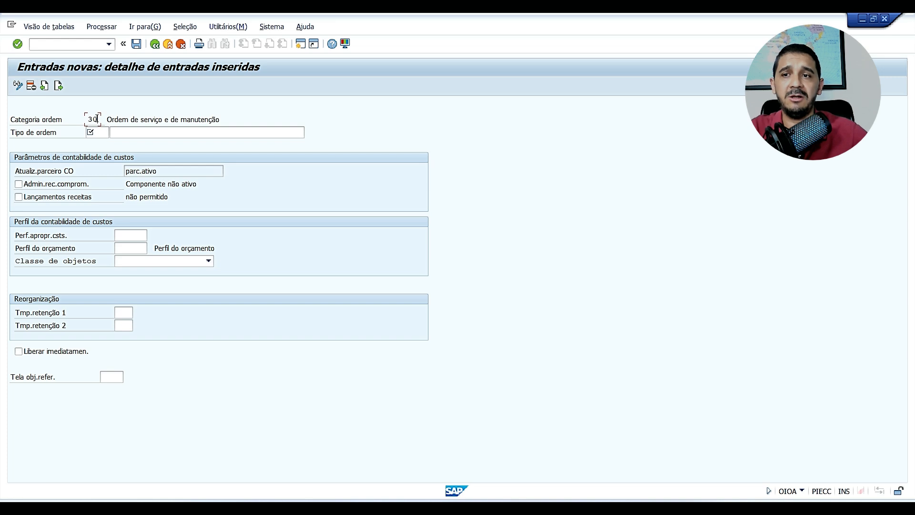
{"action": "left_click", "coordinate": [104, 132]}
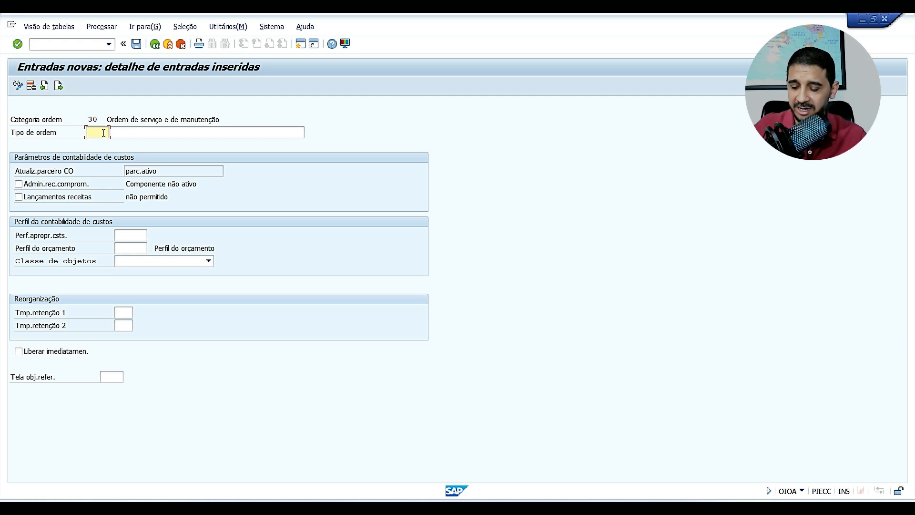
{"action": "type", "text": "AR00"}
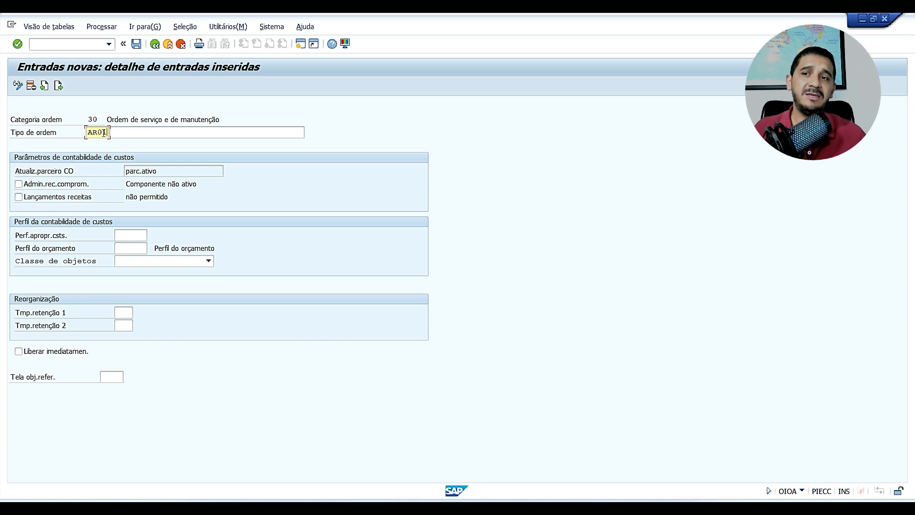
Enter Ordem de Manutenção Teste as the description of order type AR01.
{"action": "left_click", "coordinate": [202, 129]}
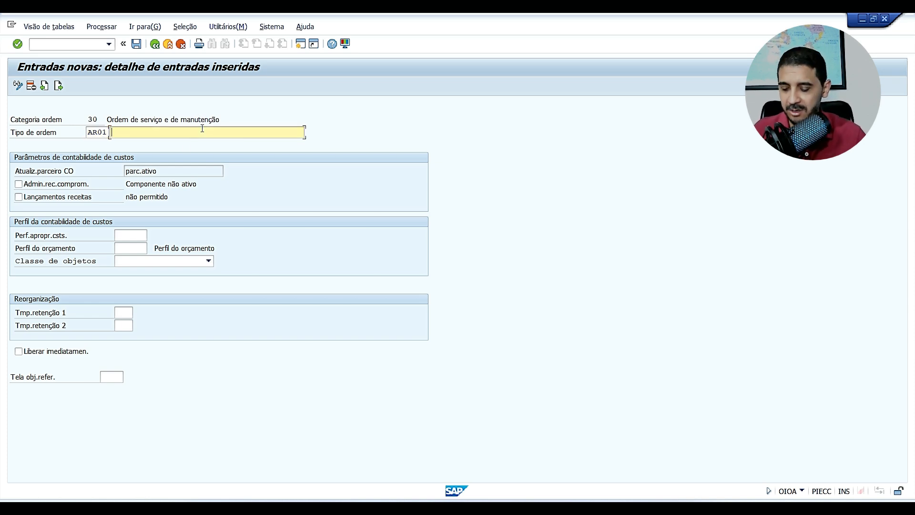
{"action": "type", "text": "Cr"}
{"action": "key", "text": "BackSpace"}
{"action": "key", "text": "BackSpace"}
{"action": "type", "text": "O"}
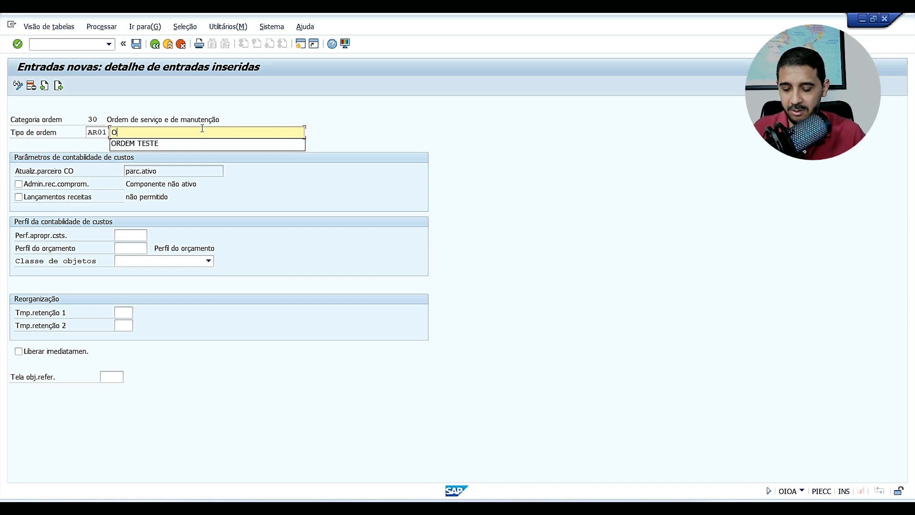
{"action": "type", "text": "rdem de"}
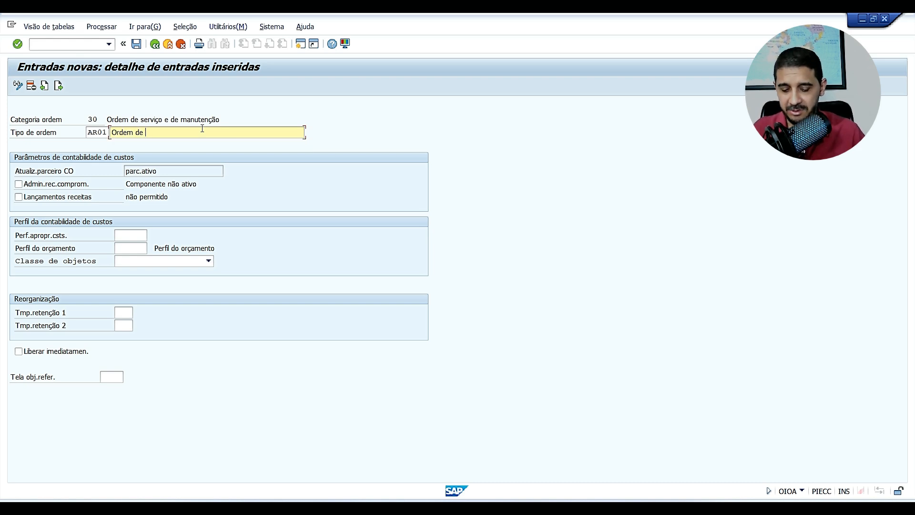
{"action": "key", "text": "Caps_Lock"}
{"action": "type", "text": "MNUT"}
{"action": "key", "text": "BackSpace"}
{"action": "key", "text": "BackSpace"}
{"action": "key", "text": "BackSpace"}
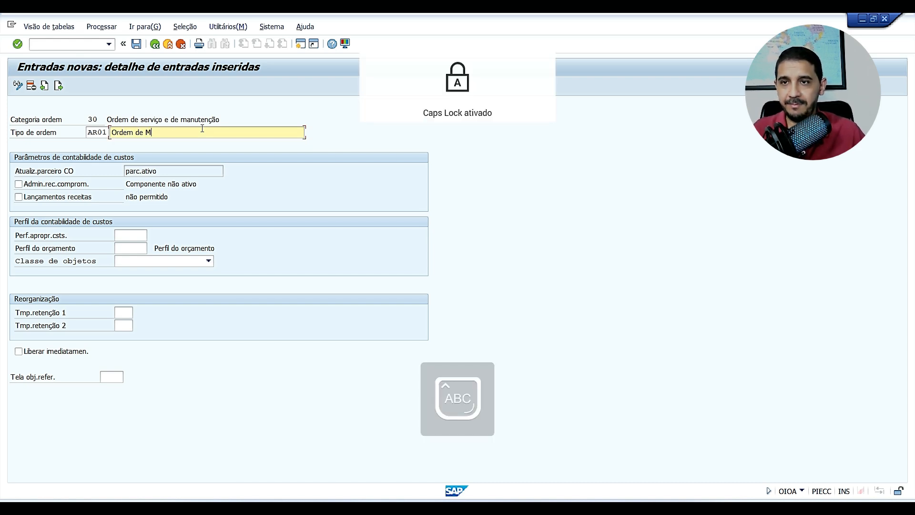
{"action": "key", "text": "Caps_Lock"}
{"action": "type", "text": "anutenção"}
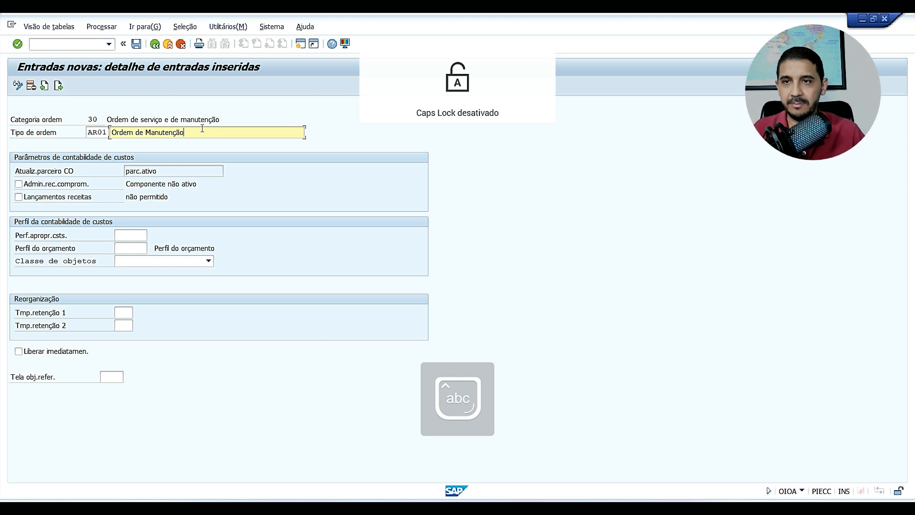
{"action": "type", "text": " Teste"}
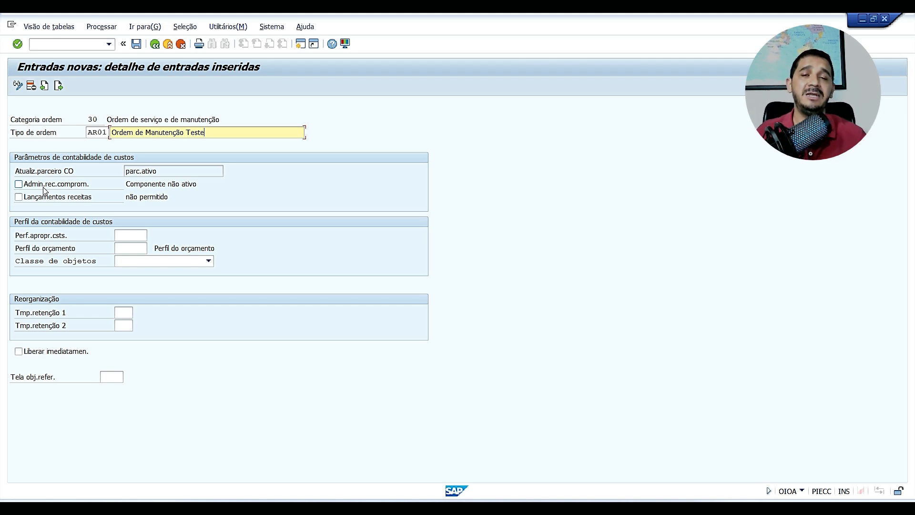
Enable Admin.rec.comprom. and Lançamentos receitas in the cost accounting parameters of order type AR01.
{"action": "left_click", "coordinate": [45, 190]}
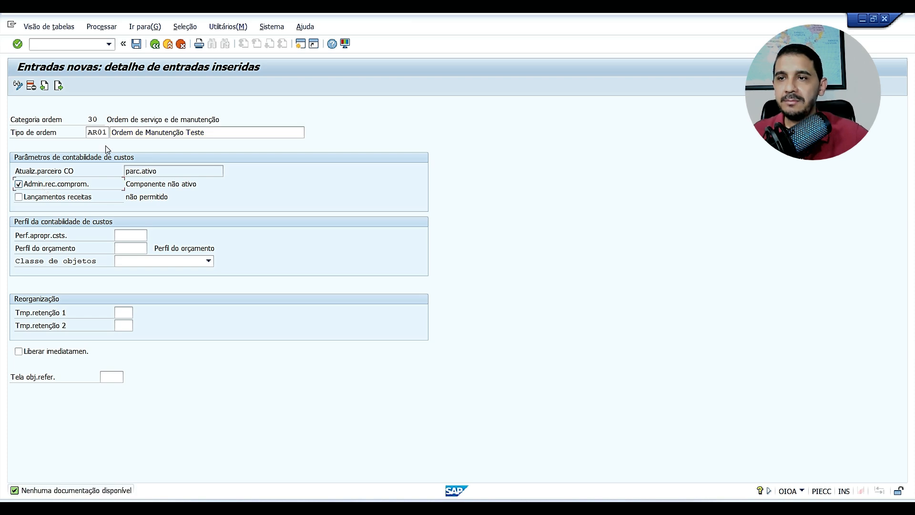
{"action": "left_click", "coordinate": [80, 199]}
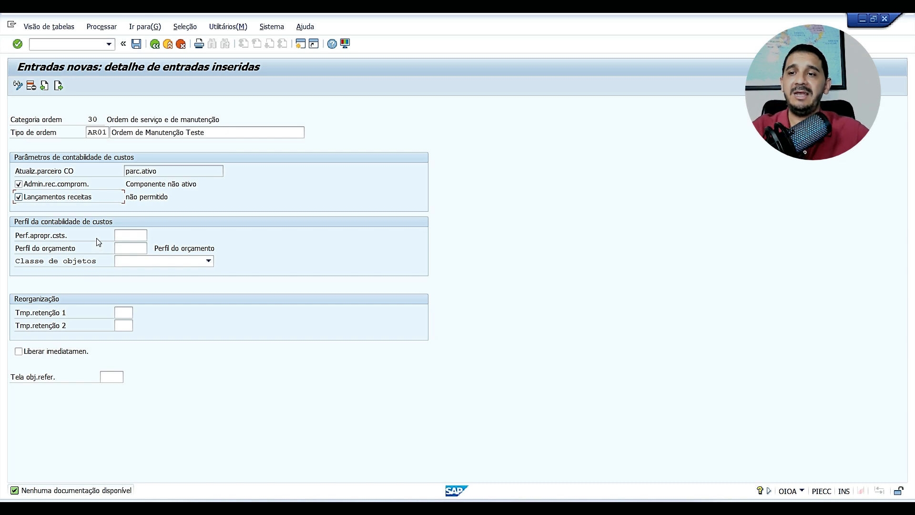
Look through the available cost settlement profiles and set Perf.apropr.csts. to 40, Ordem de manutenção.
{"action": "left_click", "coordinate": [128, 236]}
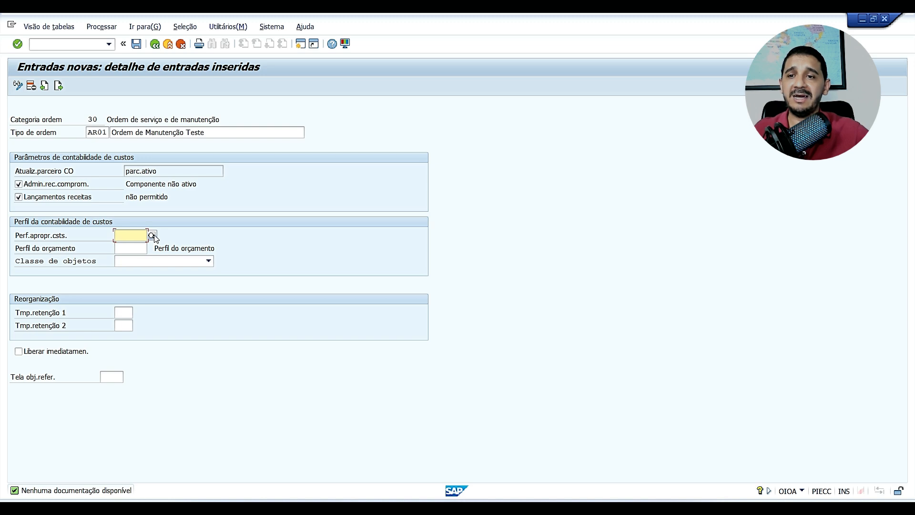
{"action": "left_click", "coordinate": [152, 235]}
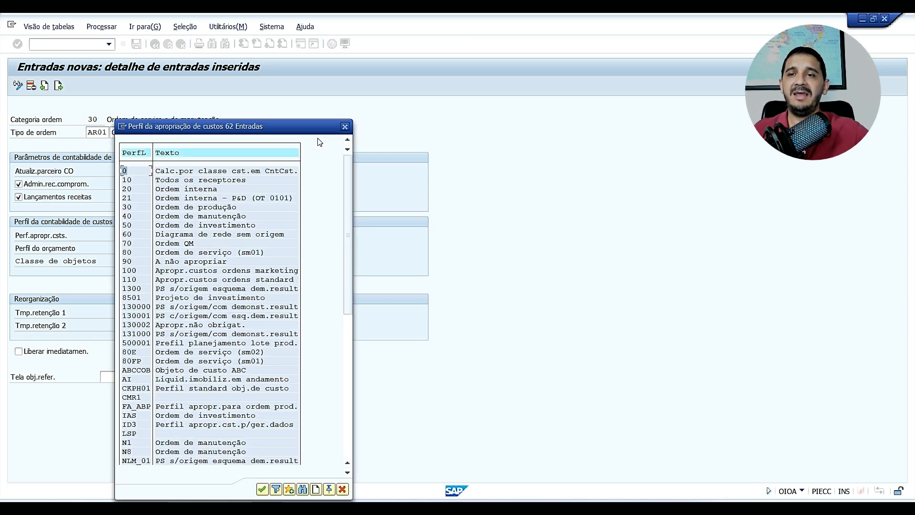
{"action": "left_click_drag", "start_coordinate": [316, 125], "coordinate": [402, 53]}
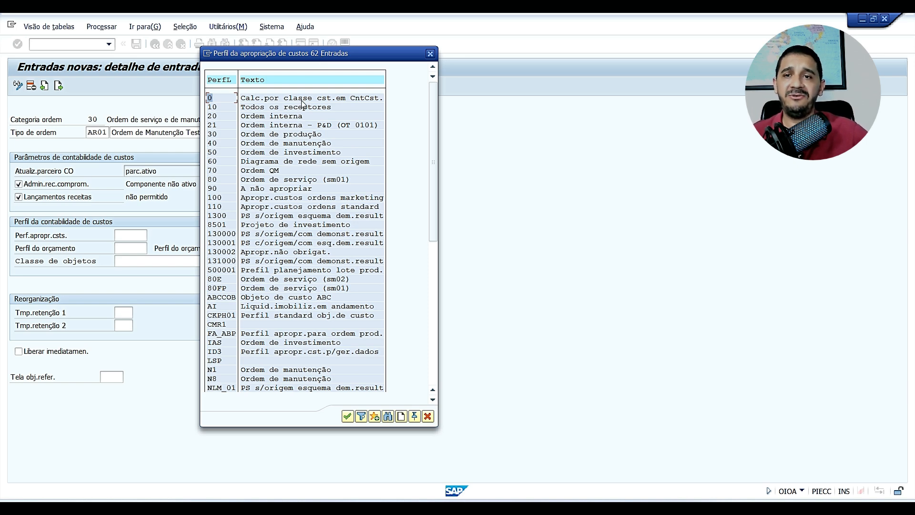
{"action": "left_click", "coordinate": [300, 118]}
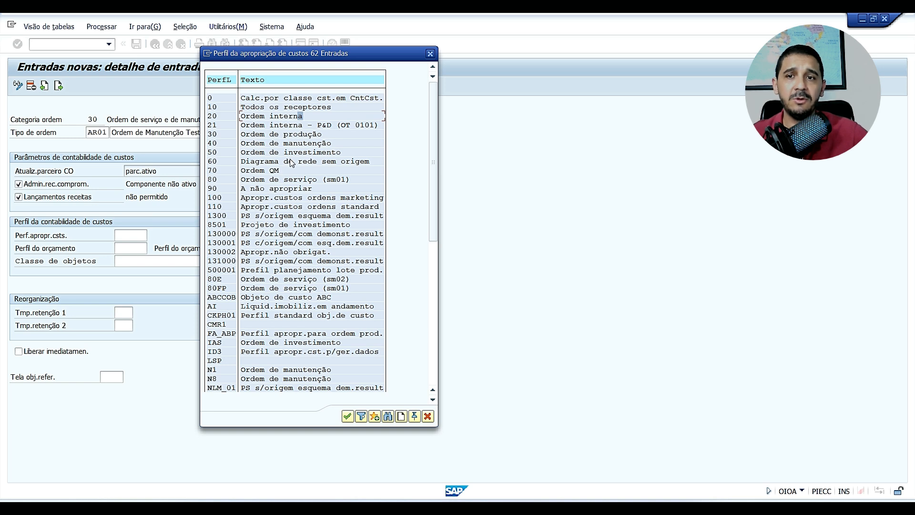
{"action": "left_click", "coordinate": [307, 144]}
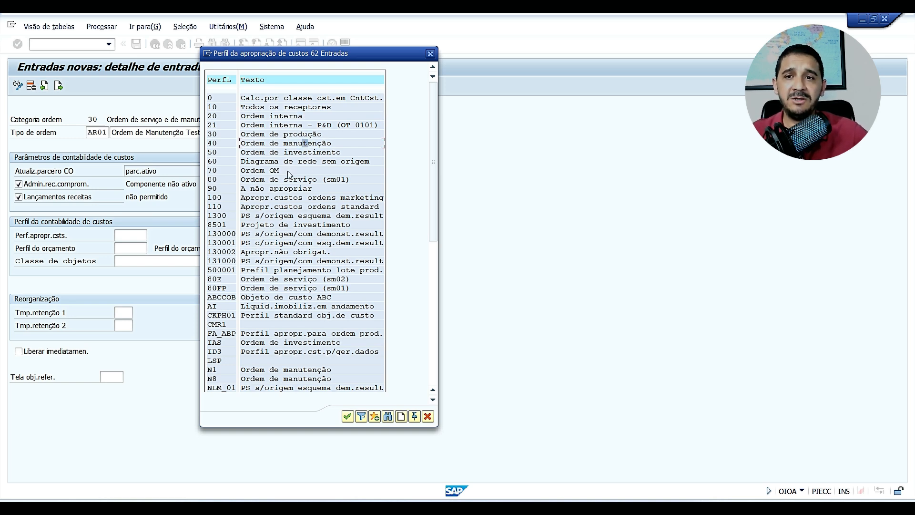
{"action": "scroll", "coordinate": [267, 214], "scroll_direction": "down", "scroll_amount": 1}
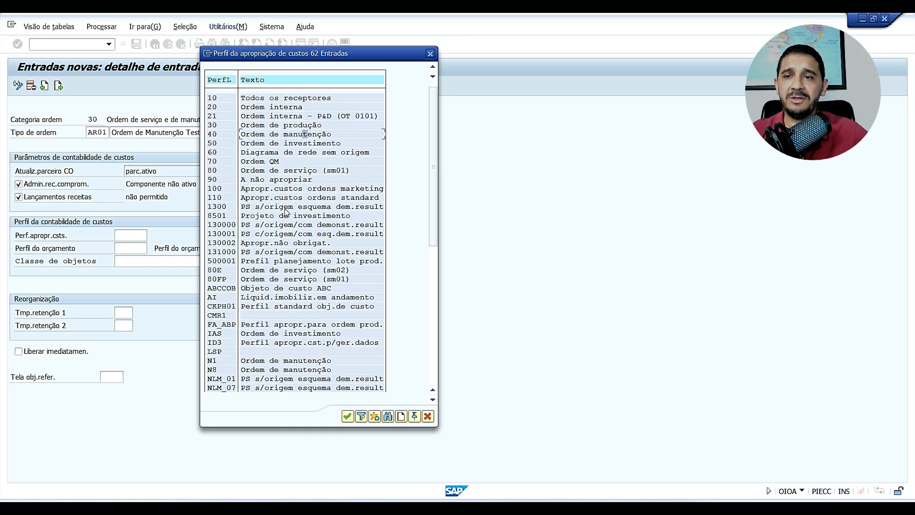
{"action": "scroll", "coordinate": [295, 327], "scroll_direction": "down", "scroll_amount": 1}
{"action": "left_click", "coordinate": [433, 324]}
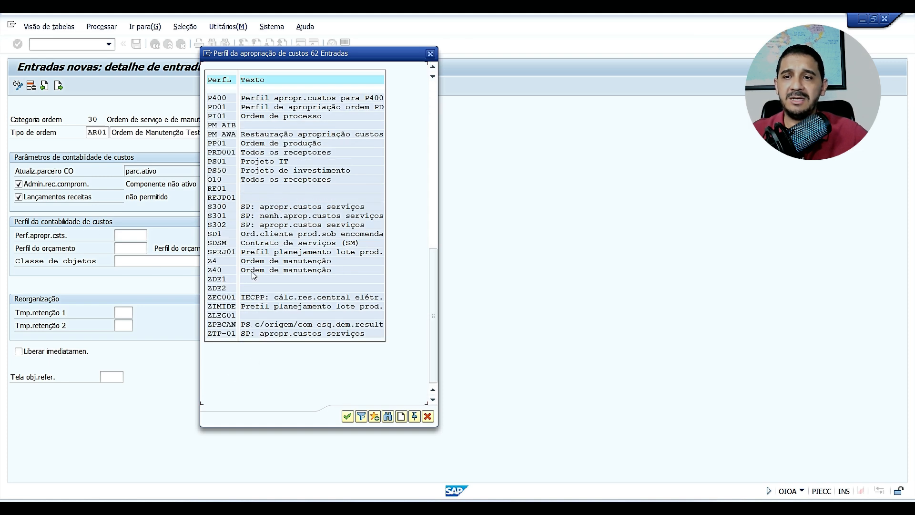
{"action": "left_click", "coordinate": [256, 244]}
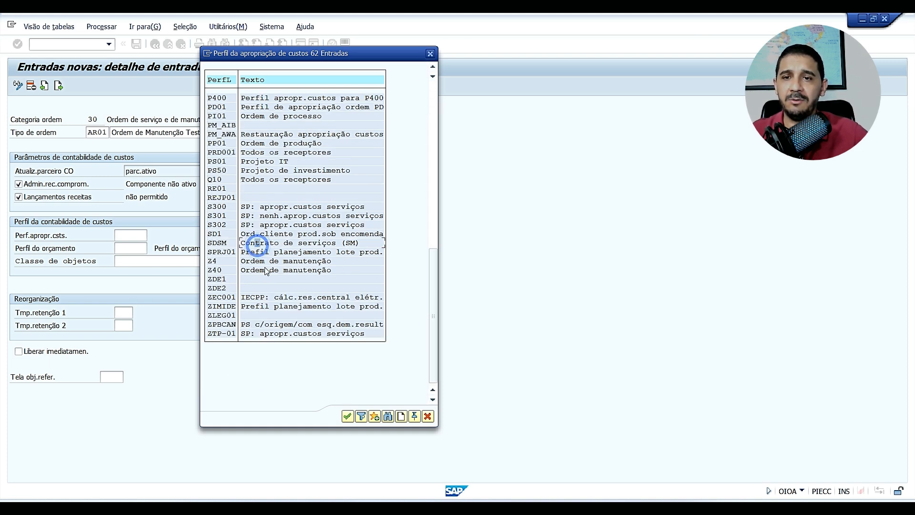
{"action": "left_click", "coordinate": [285, 162]}
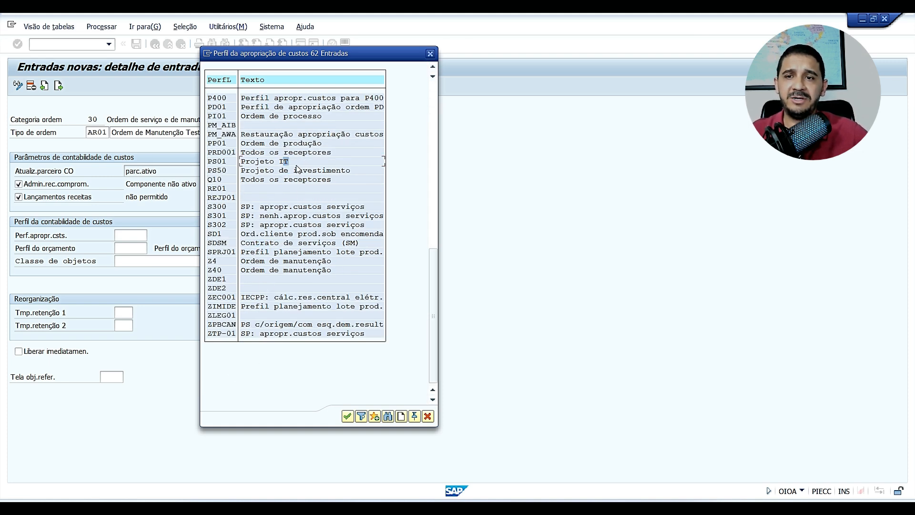
{"action": "left_click", "coordinate": [437, 98]}
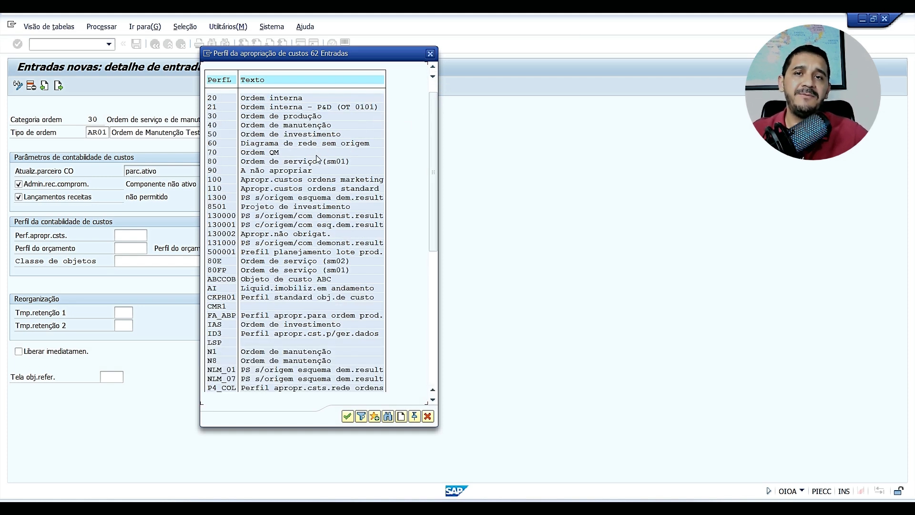
{"action": "double_click", "coordinate": [291, 125]}
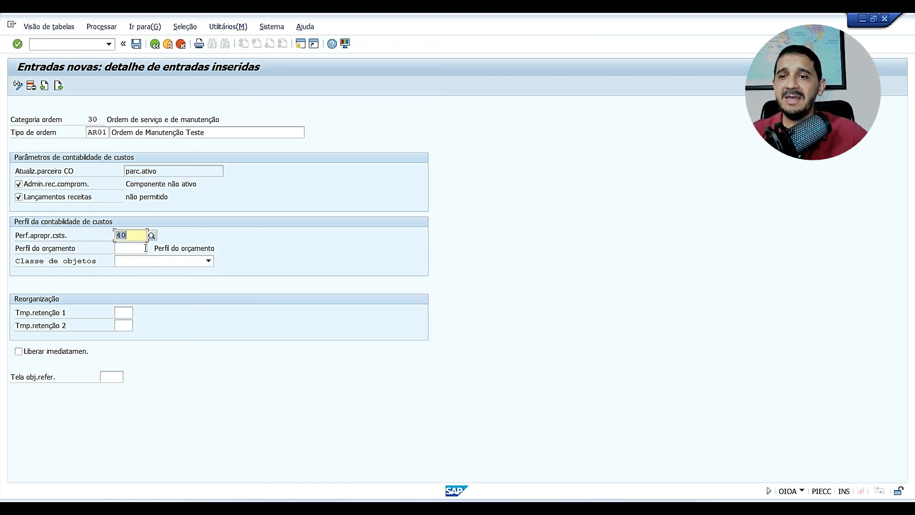
Set Perfil do orçamento of order type AR01 to 000001, Perfil geral de orçamento.
{"action": "left_click", "coordinate": [145, 249]}
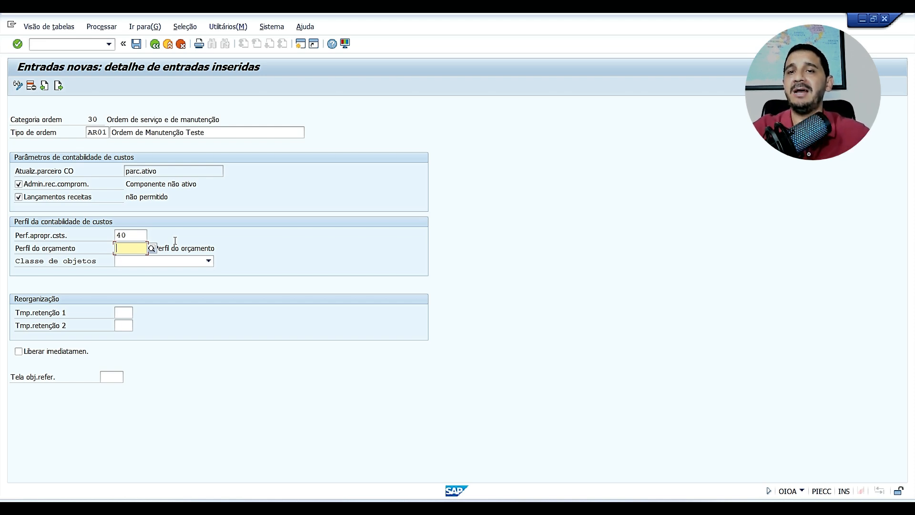
{"action": "left_click", "coordinate": [152, 248]}
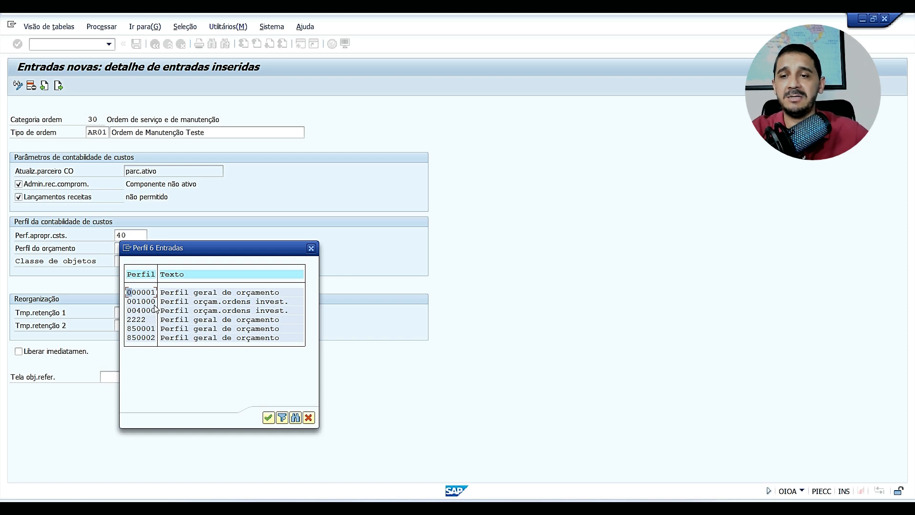
{"action": "left_click", "coordinate": [267, 417]}
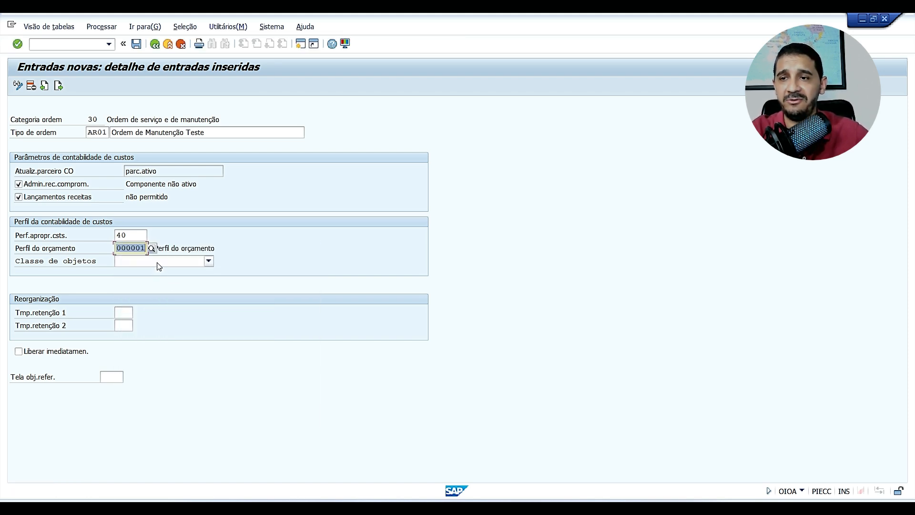
Review the Classe de objetos options, leave the field blank, and go to the Tmp.retenção 1 field.
{"action": "left_click", "coordinate": [159, 262]}
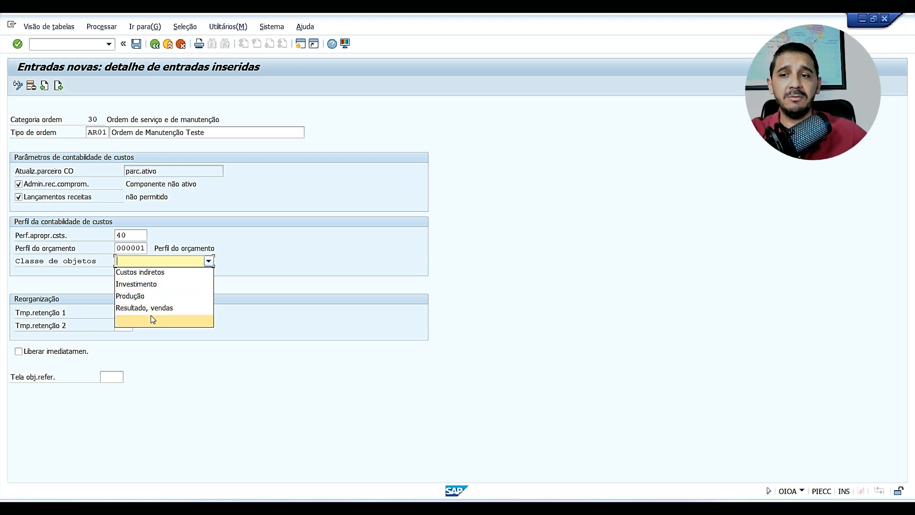
{"action": "left_click", "coordinate": [163, 324]}
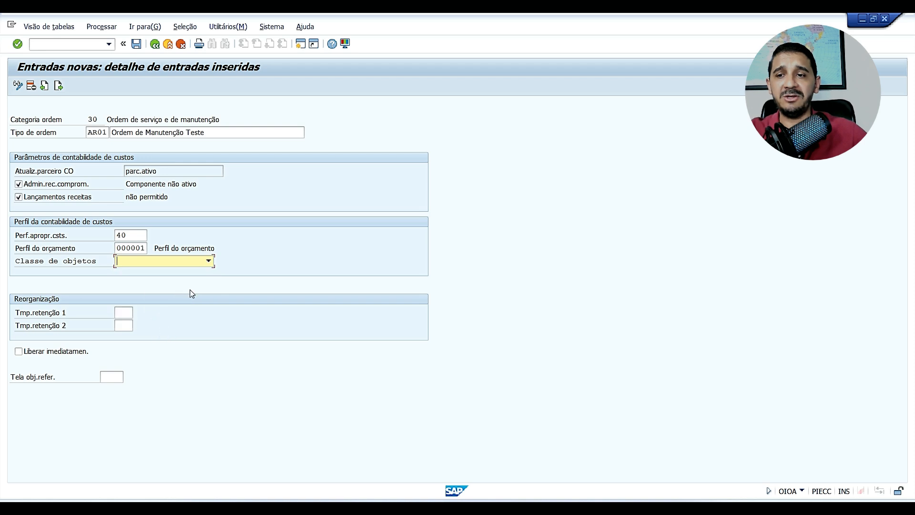
{"action": "left_click", "coordinate": [123, 317]}
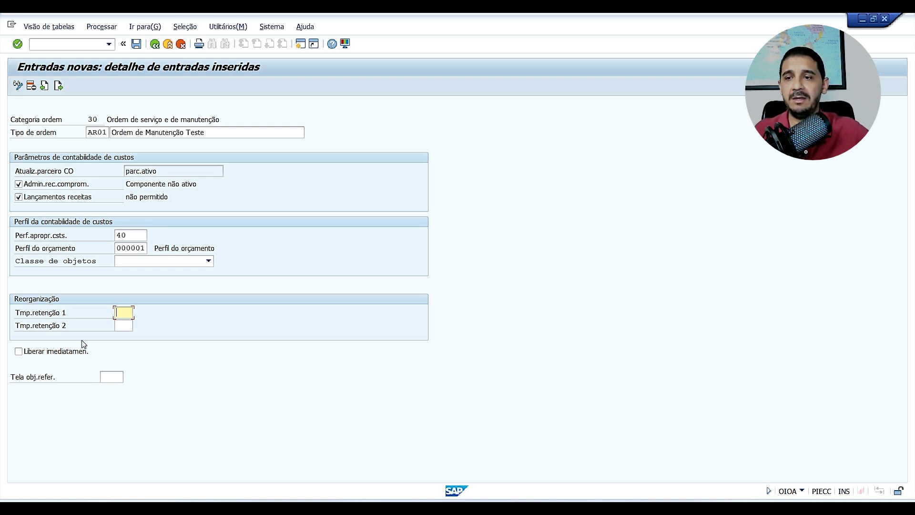
Leave Liberar imediatamen. disabled and set Tela obj.refer. of order type AR01 to O130, Nº série + nº material + dados aparelho.
{"action": "left_click", "coordinate": [70, 351]}
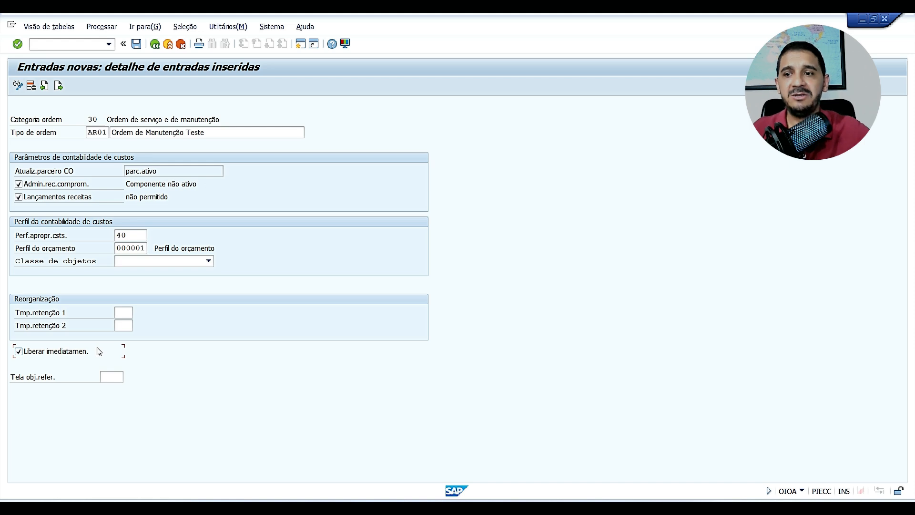
{"action": "left_click", "coordinate": [71, 353]}
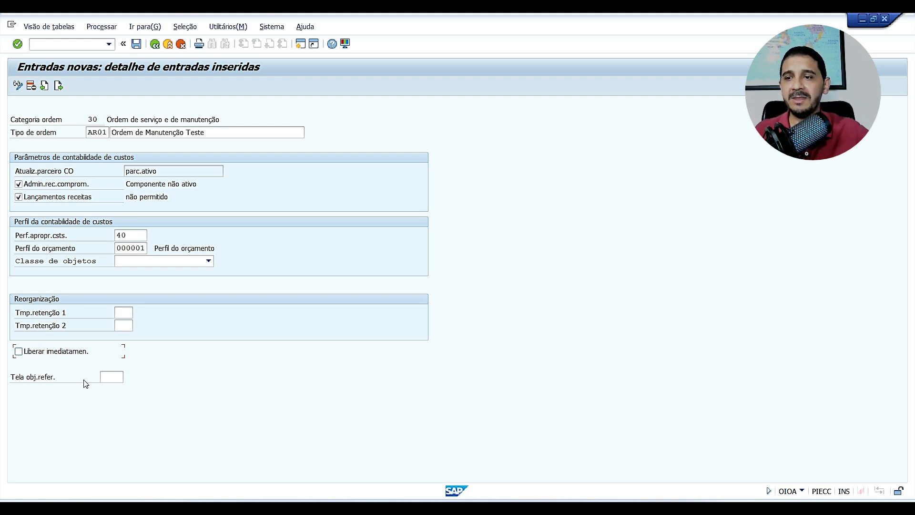
{"action": "left_click", "coordinate": [109, 378]}
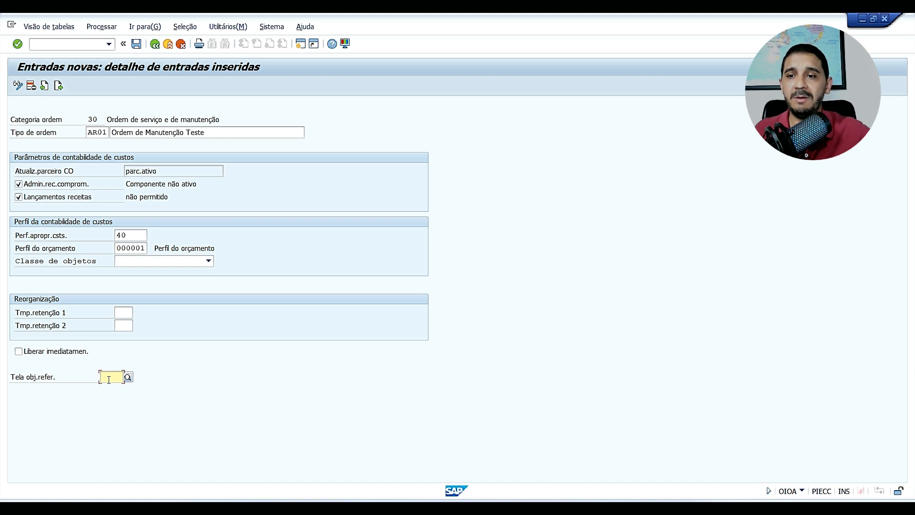
{"action": "left_click", "coordinate": [128, 377]}
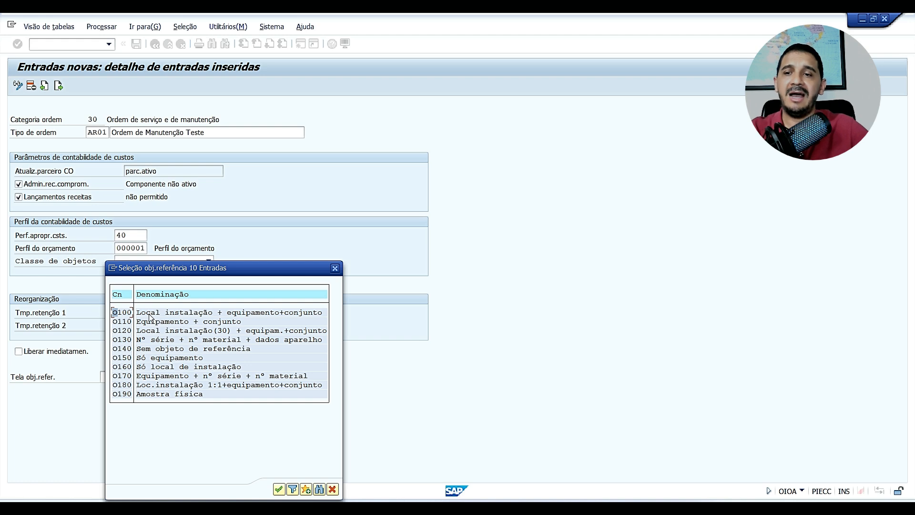
{"action": "left_click", "coordinate": [215, 322]}
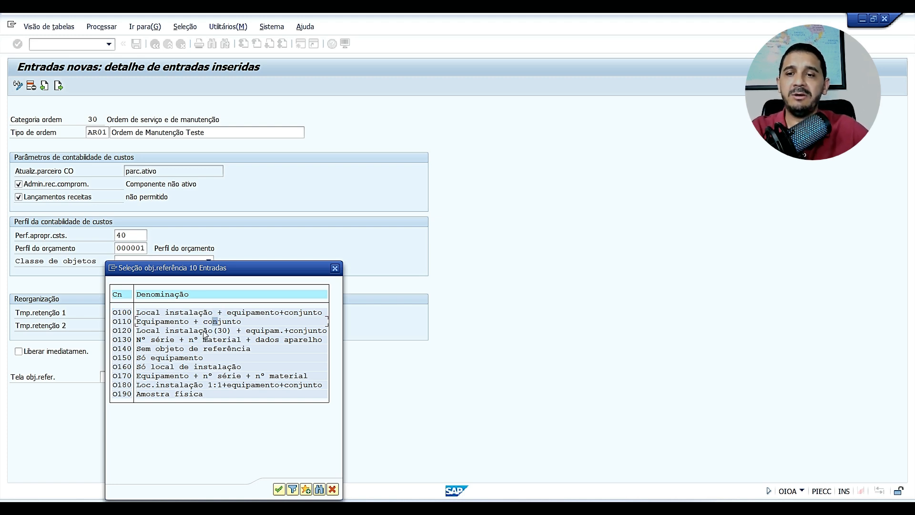
{"action": "left_click", "coordinate": [205, 331]}
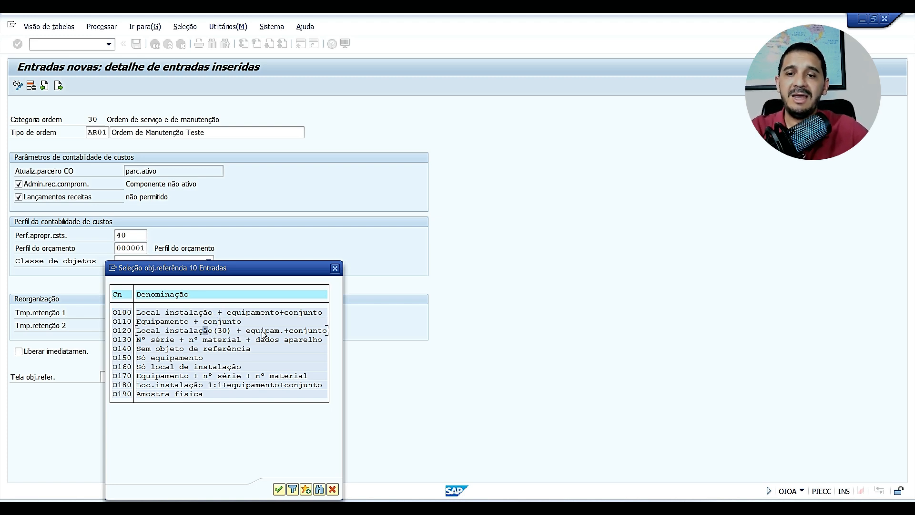
{"action": "left_click", "coordinate": [219, 340]}
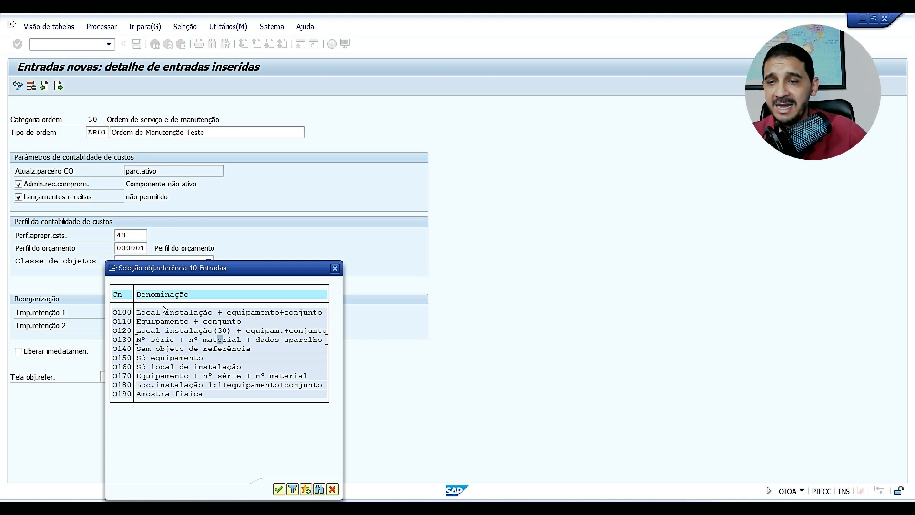
{"action": "double_click", "coordinate": [125, 340]}
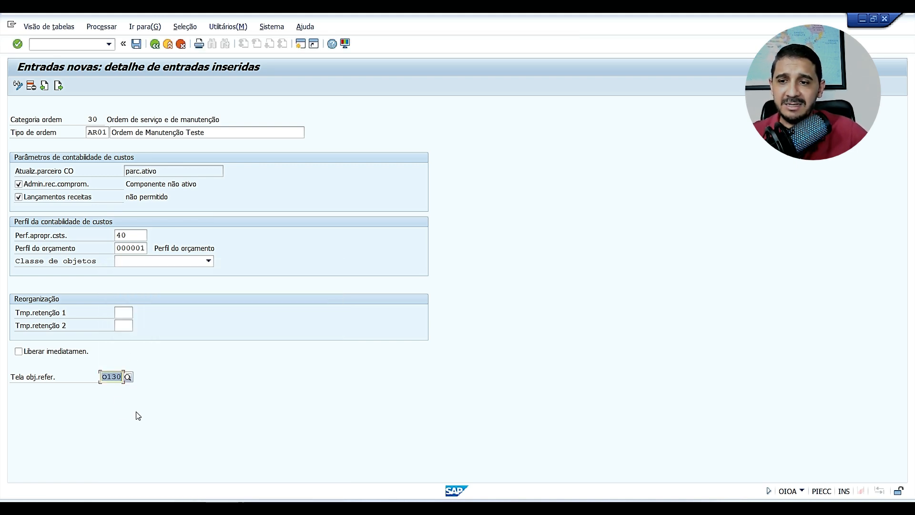
Save order type AR01 and return through the maintenance order types overview to the implementation guide.
{"action": "left_click", "coordinate": [137, 44]}
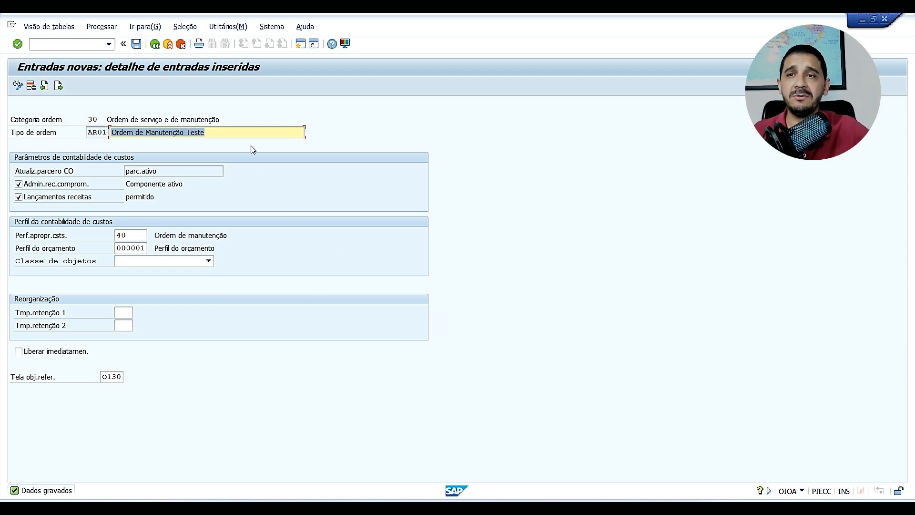
{"action": "left_click", "coordinate": [156, 44]}
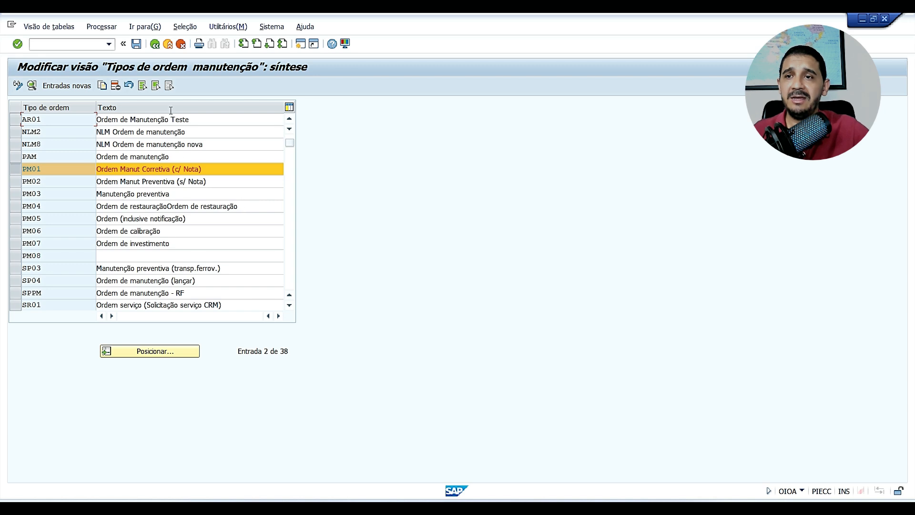
{"action": "left_click", "coordinate": [136, 44]}
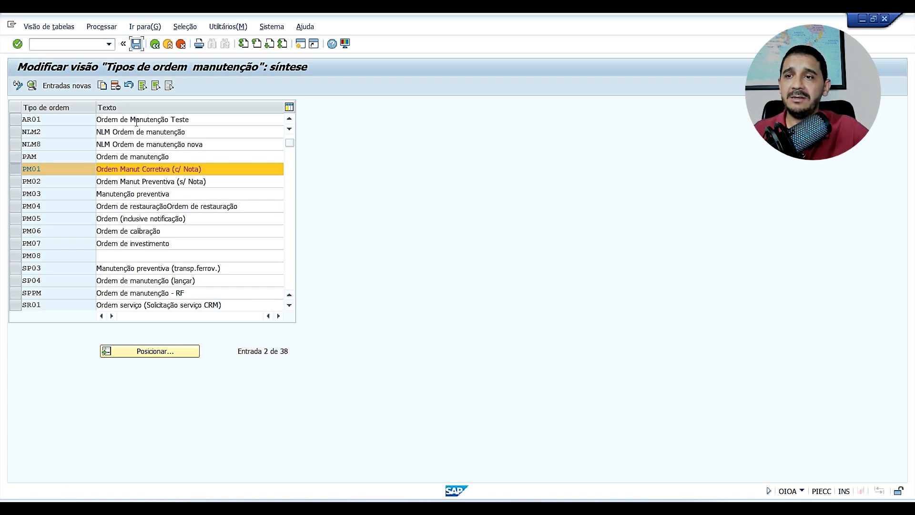
{"action": "left_click", "coordinate": [135, 43]}
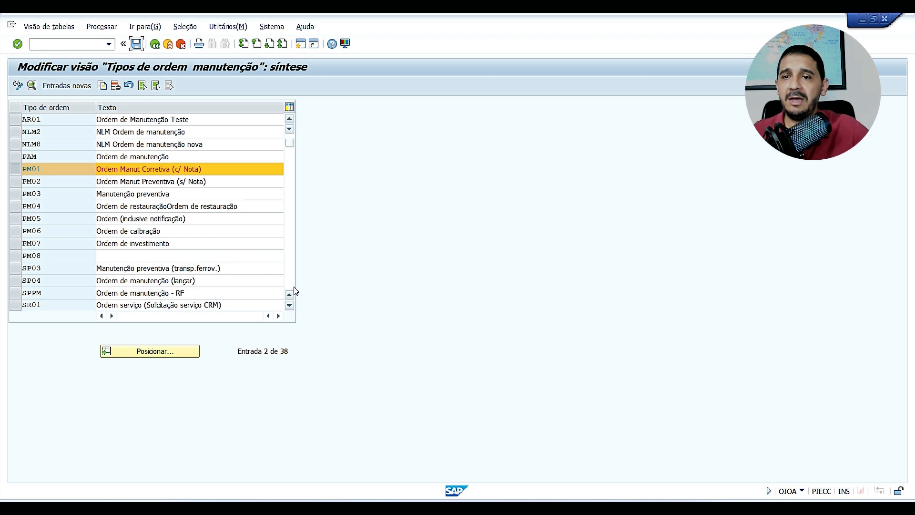
{"action": "left_click", "coordinate": [190, 117]}
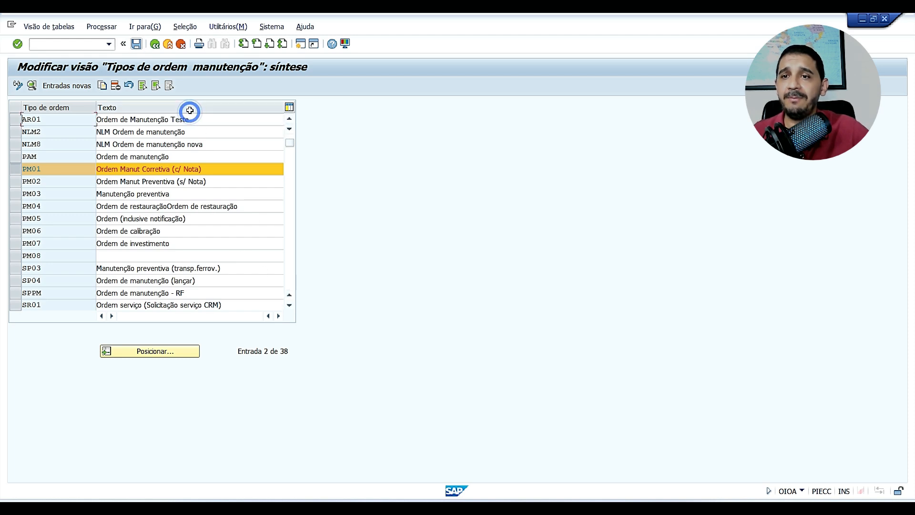
{"action": "left_click", "coordinate": [16, 120]}
{"action": "left_click", "coordinate": [15, 169]}
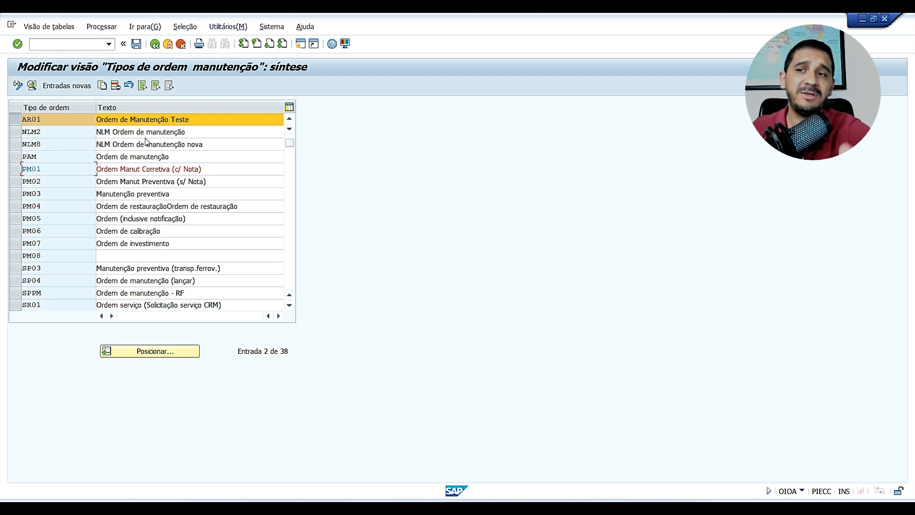
{"action": "left_click", "coordinate": [155, 44]}
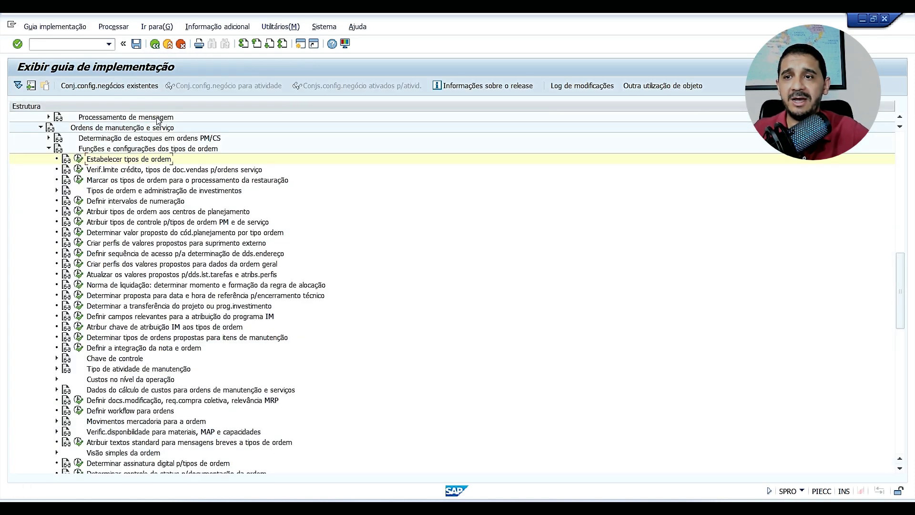
Open a new SAP session and start transaction IW31 to create a maintenance order.
{"action": "left_click", "coordinate": [82, 44]}
{"action": "type", "text": "/"}
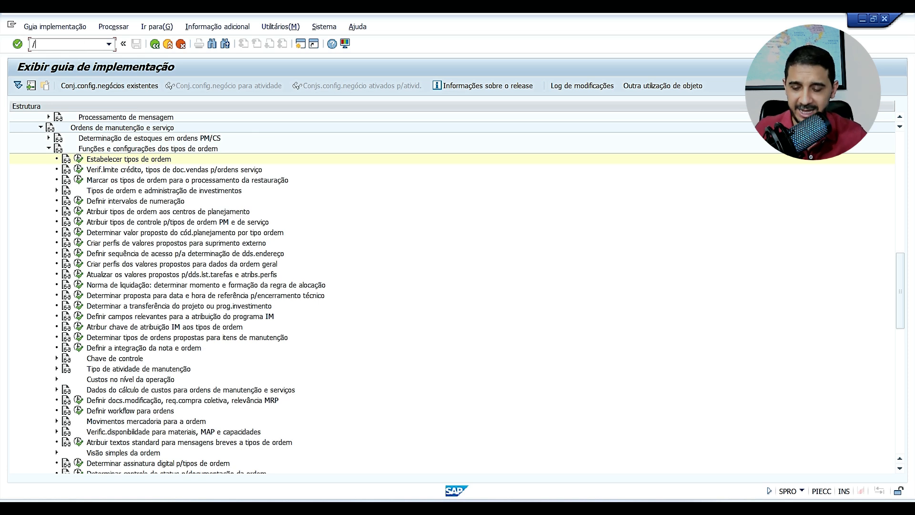
{"action": "type", "text": "n"}
{"action": "key", "text": "Return"}
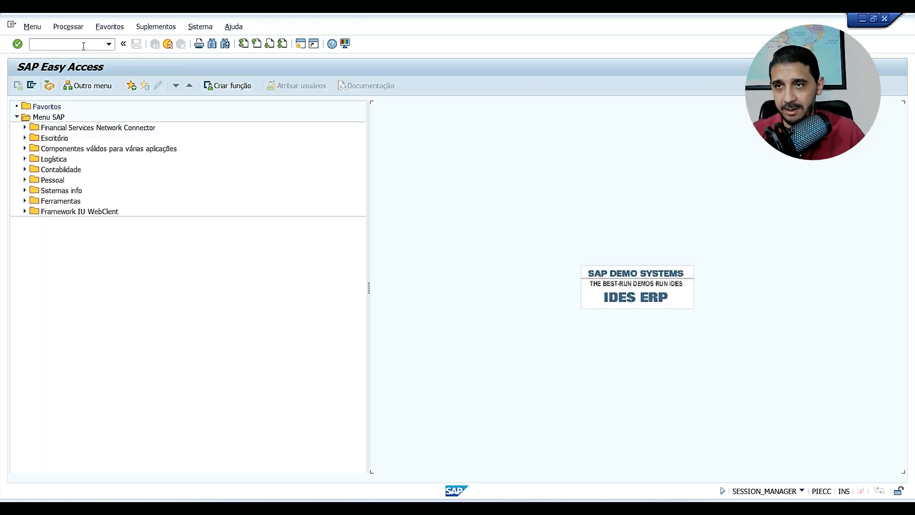
{"action": "left_click", "coordinate": [82, 46]}
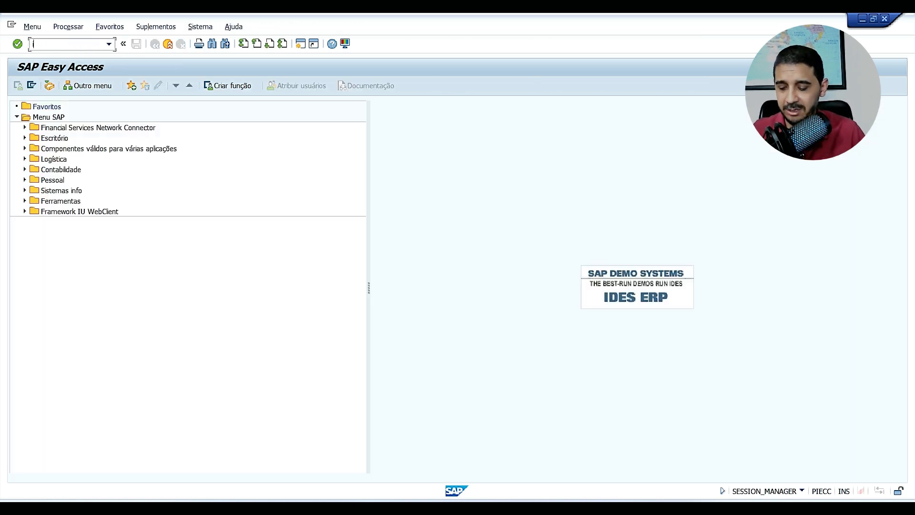
{"action": "type", "text": "iw31"}
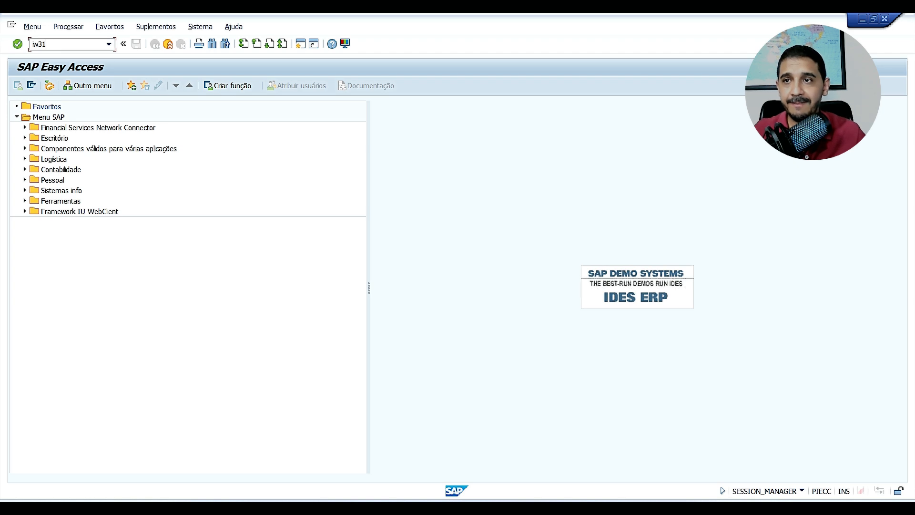
{"action": "key", "text": "Return"}
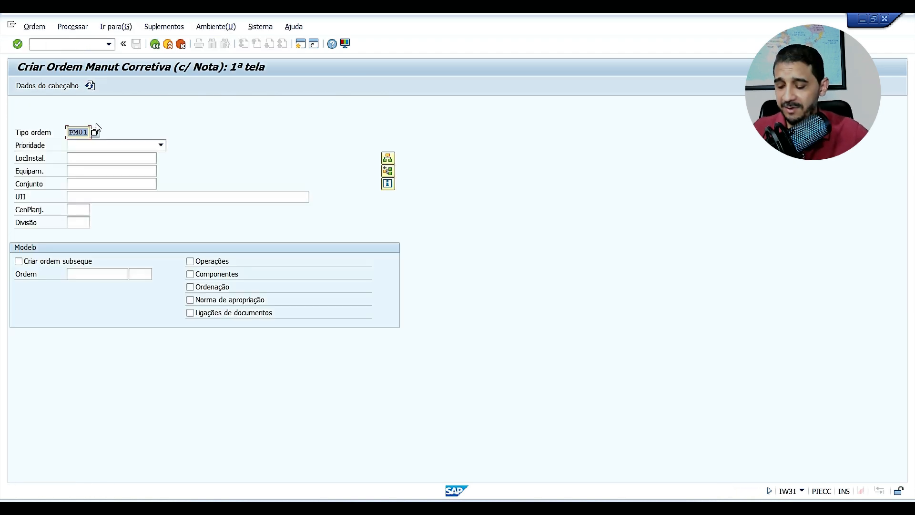
Set Tipo ordem to AR01 and CenPlanj. to 0001, and continue to the central header of the new order.
{"action": "key", "text": "Caps_Lock"}
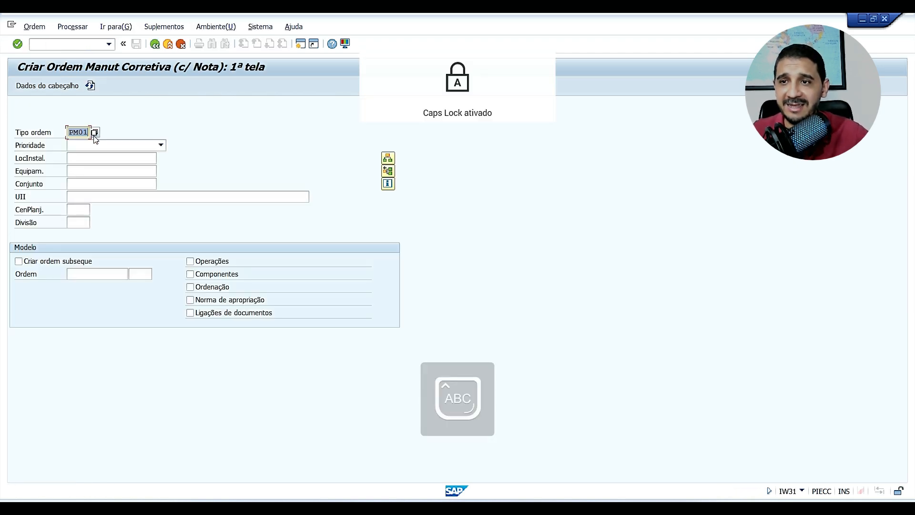
{"action": "left_click", "coordinate": [94, 132]}
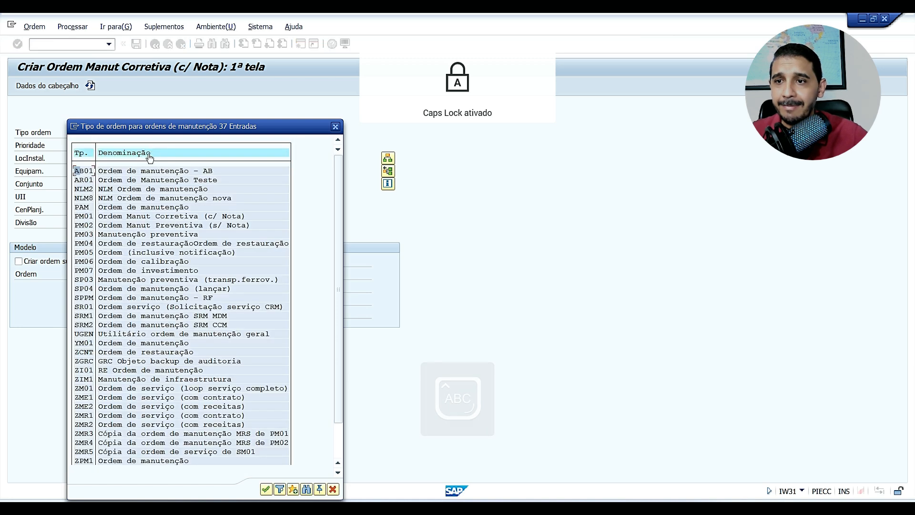
{"action": "double_click", "coordinate": [82, 178]}
{"action": "left_click", "coordinate": [77, 208]}
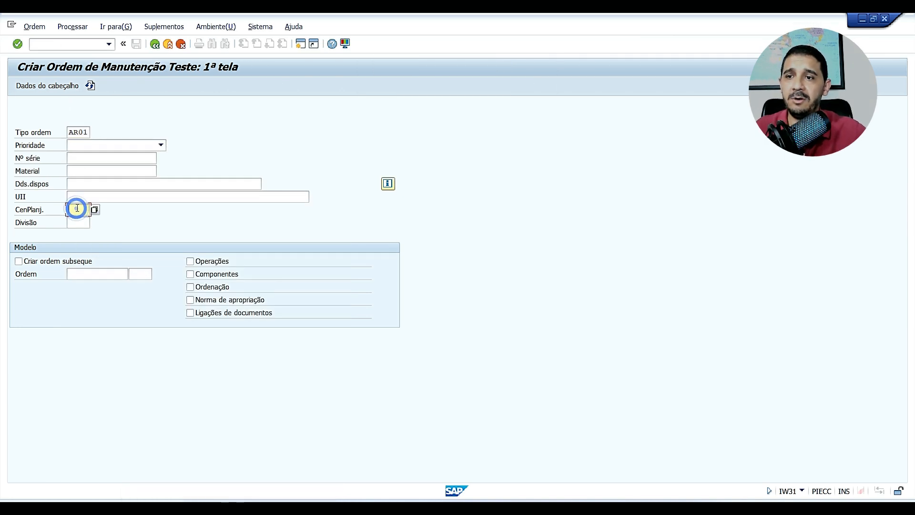
{"action": "type", "text": "0001"}
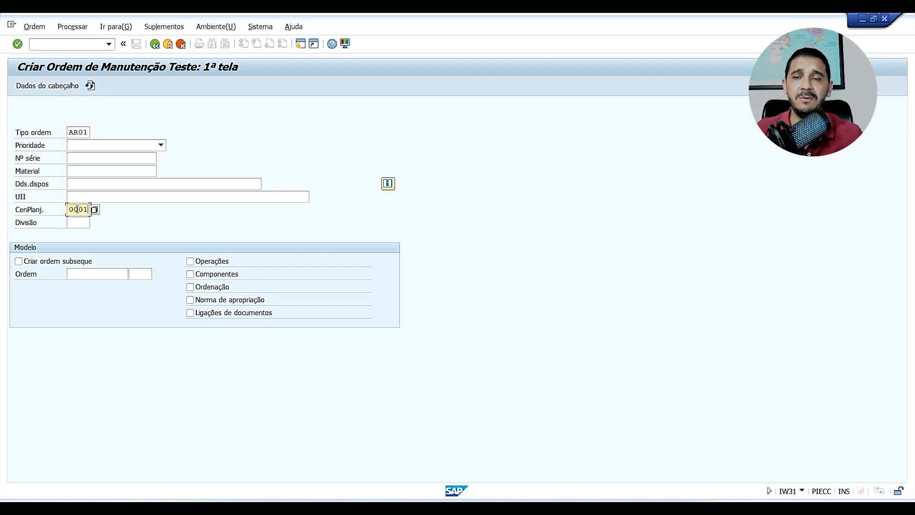
{"action": "key", "text": "Return"}
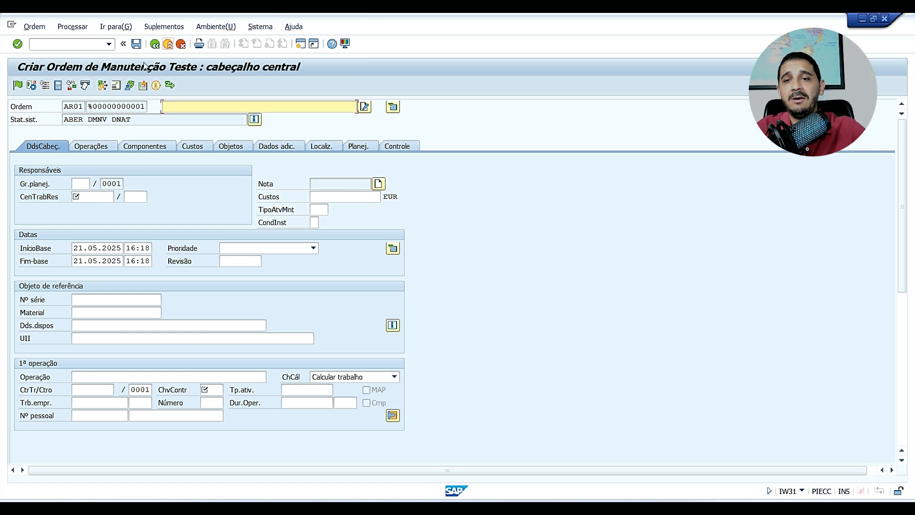
Examine the Nº série, Material and Dds.dispos fields in the order header's Objeto de referência section.
{"action": "scroll", "coordinate": [193, 320], "scroll_direction": "down", "scroll_amount": 3}
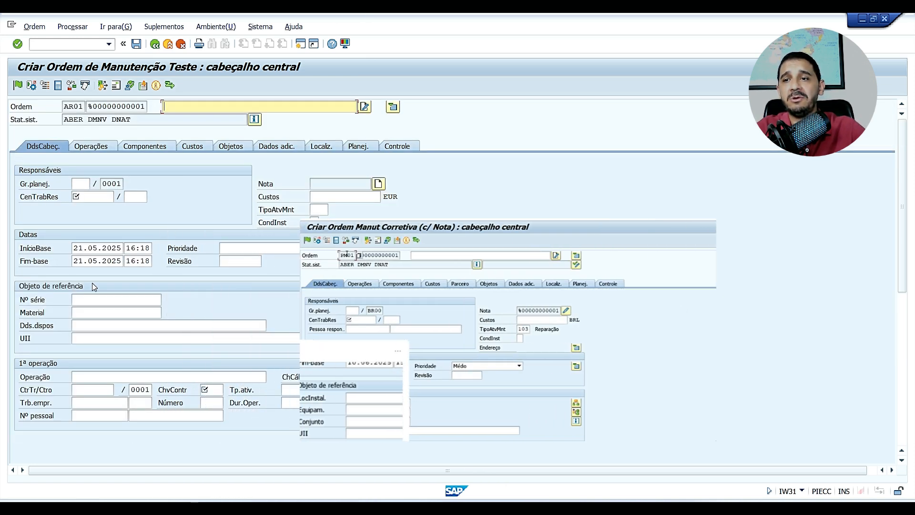
{"action": "left_click", "coordinate": [87, 299]}
{"action": "left_click", "coordinate": [86, 312]}
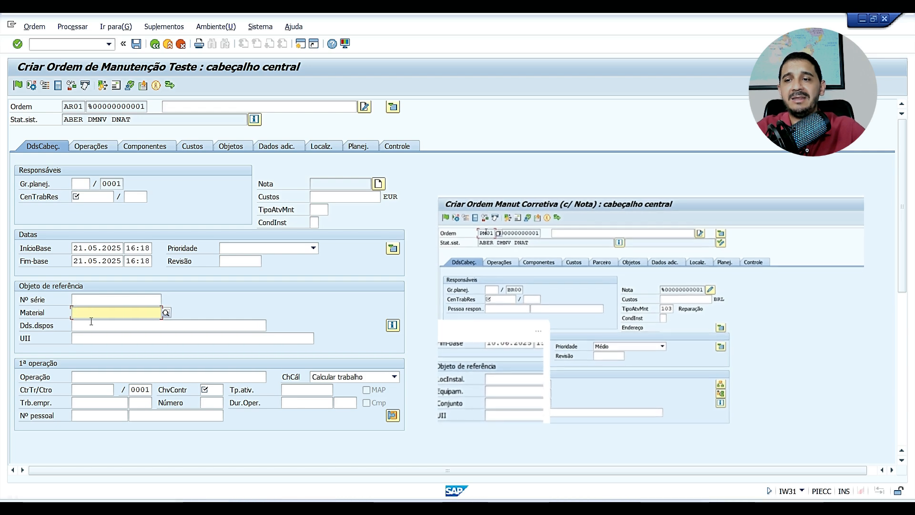
{"action": "left_click", "coordinate": [92, 325]}
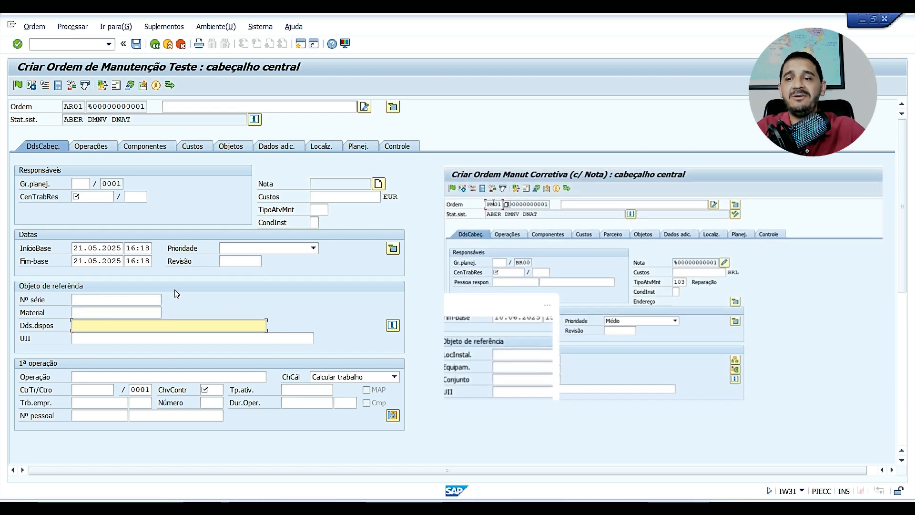